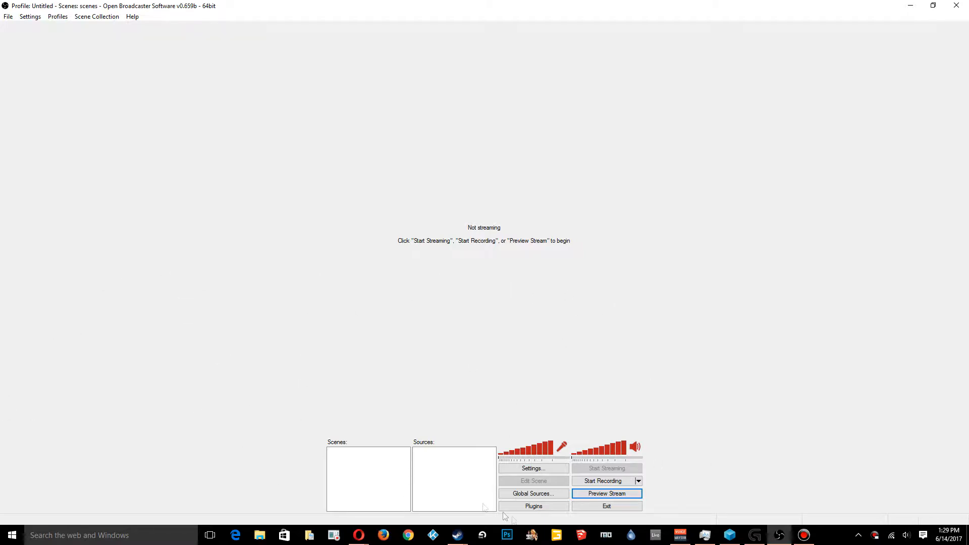
Step: Switch to the Opera browser, open obsproject.com and bring up the platform download options for OBS Studio
click(411, 488)
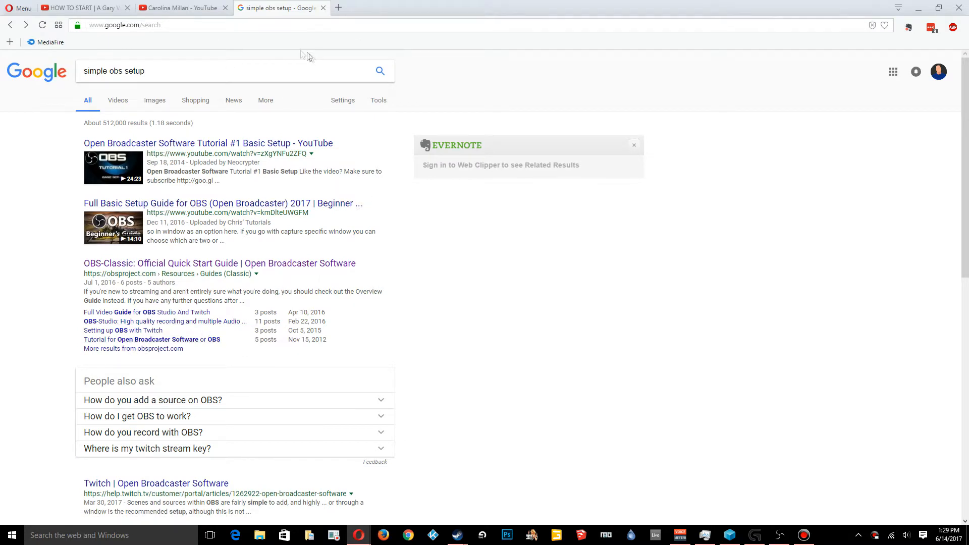
click(253, 29)
text(obs)
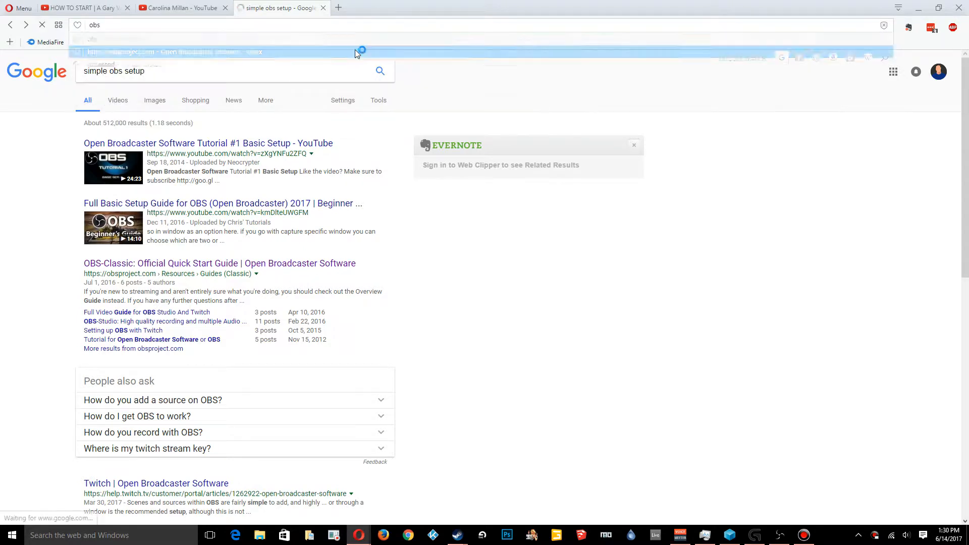
click(355, 51)
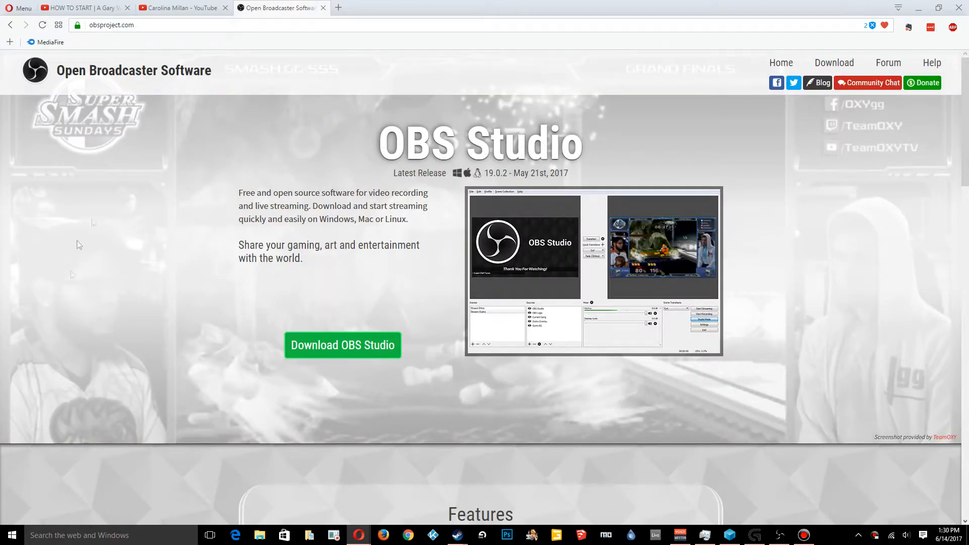
click(326, 343)
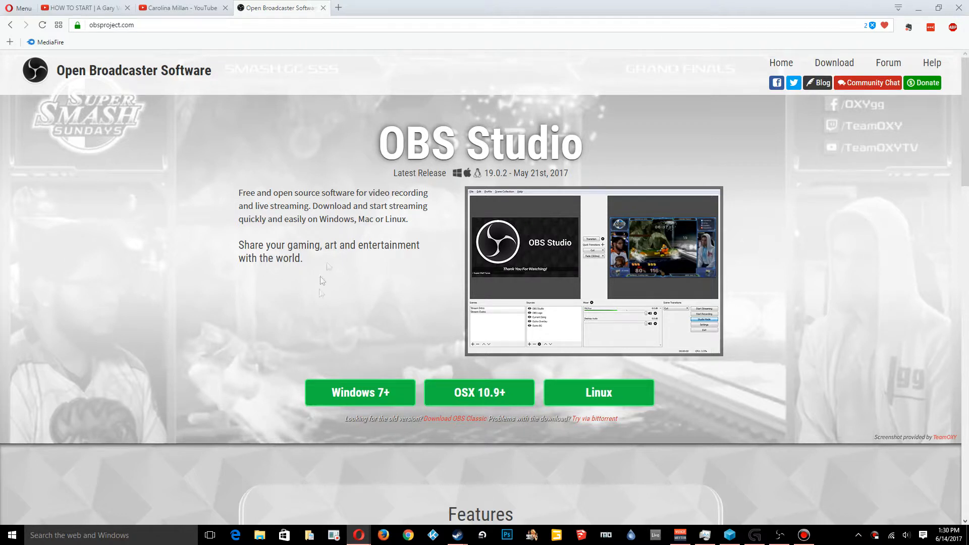
Step: Look through the Features section of the OBS home page and return to Open Broadcaster Software
scroll(350, 235, down, 4)
scroll(353, 246, down, 3)
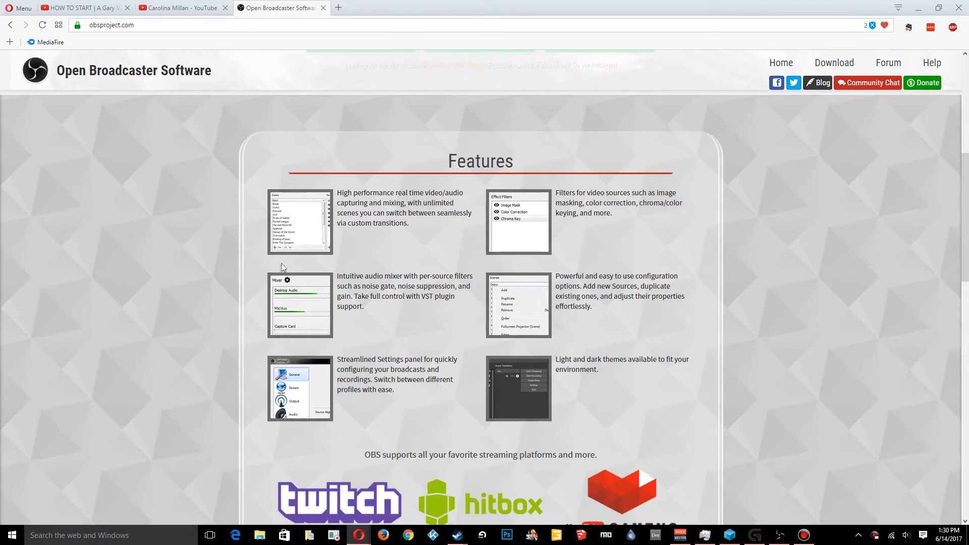
scroll(238, 270, down, 1)
scroll(233, 324, up, 8)
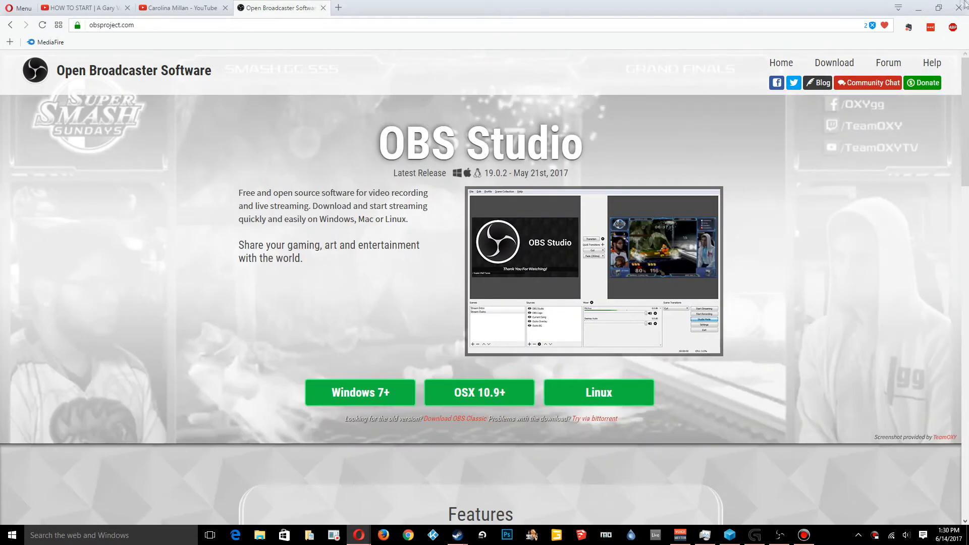
click(919, 7)
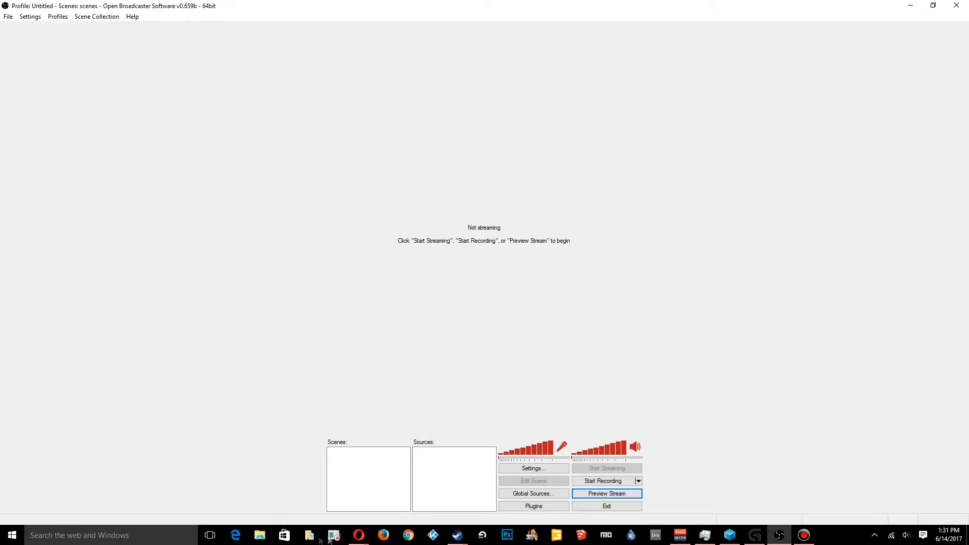
Step: Add a new scene to the empty scene list, keeping the suggested name "Scene"
right_click(344, 461)
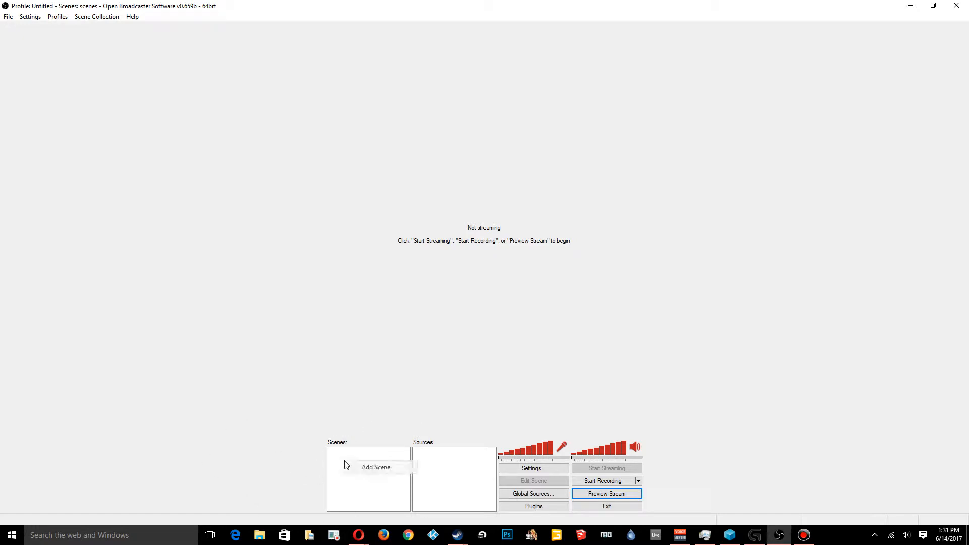
right_click(342, 486)
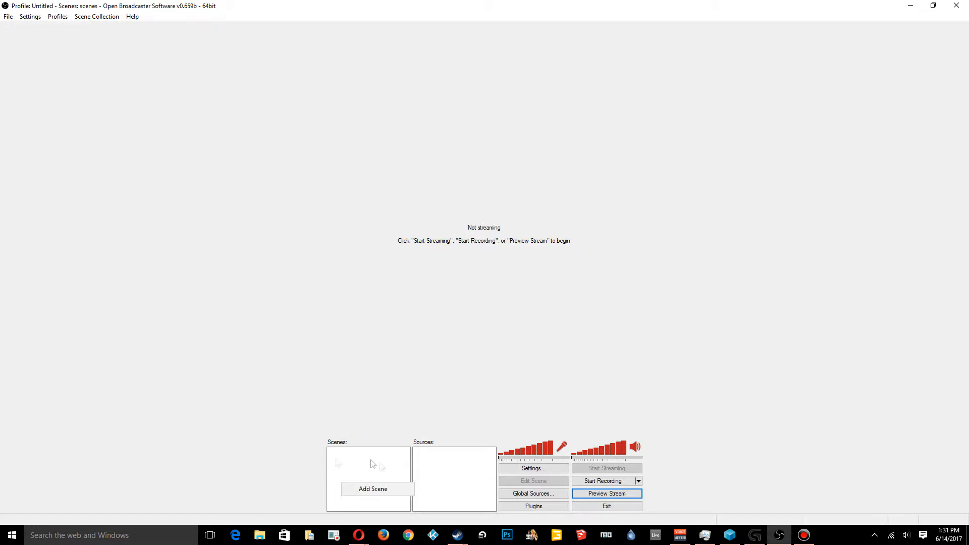
right_click(360, 465)
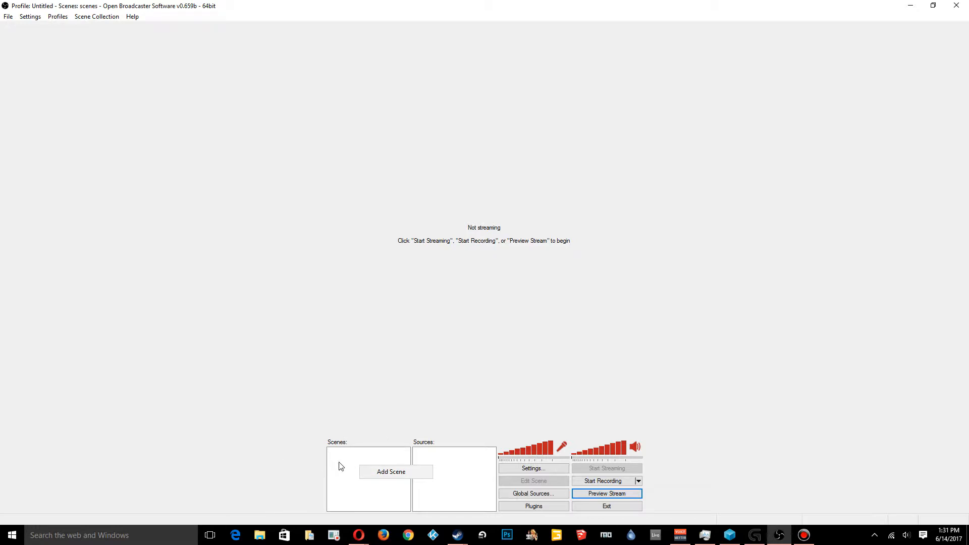
click(398, 471)
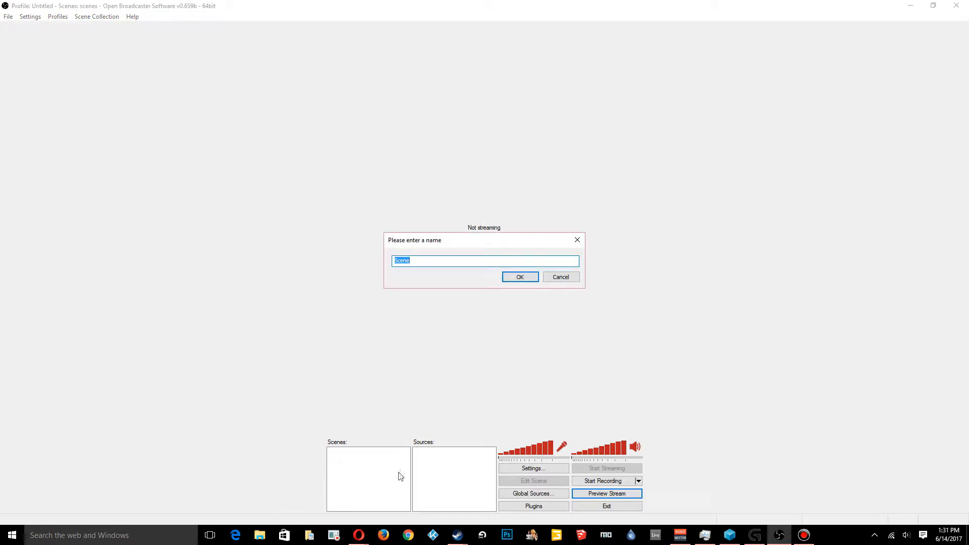
click(521, 277)
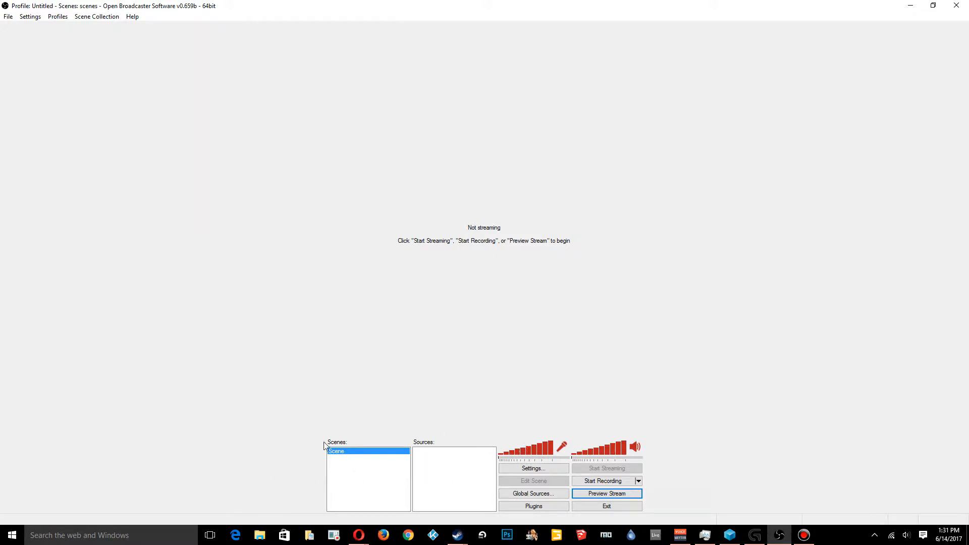
Step: Add a Monitor Capture source to the scene under the suggested name "Monitor Capture"
right_click(430, 472)
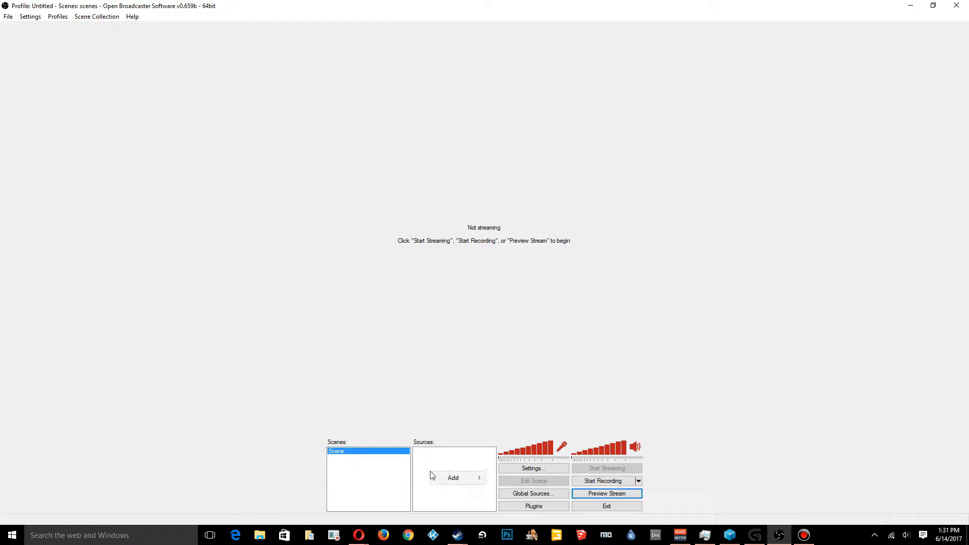
mouse_move(465, 481)
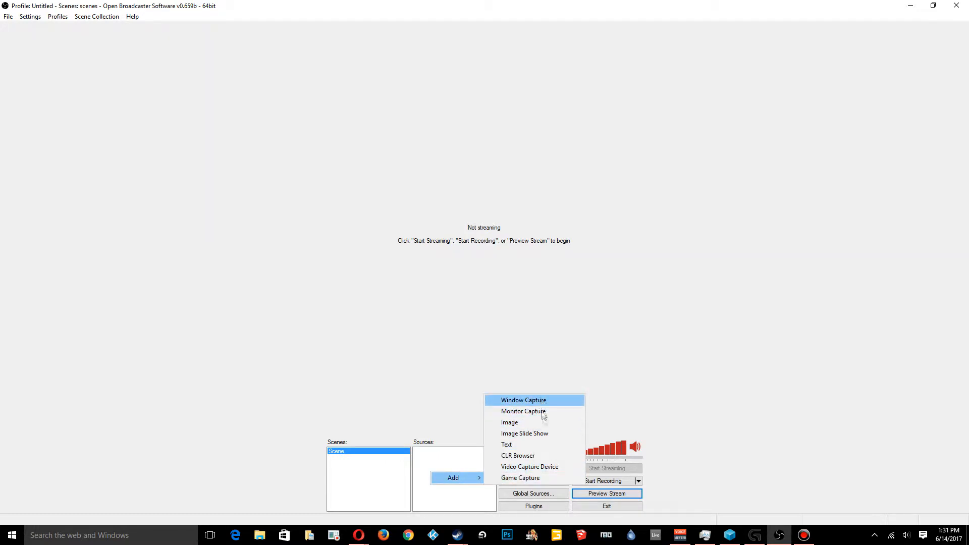
click(572, 415)
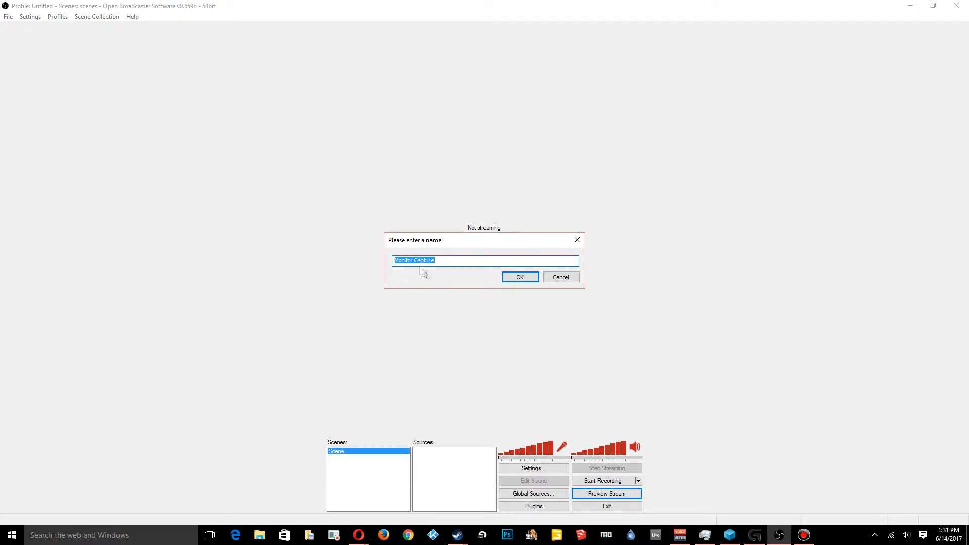
click(519, 277)
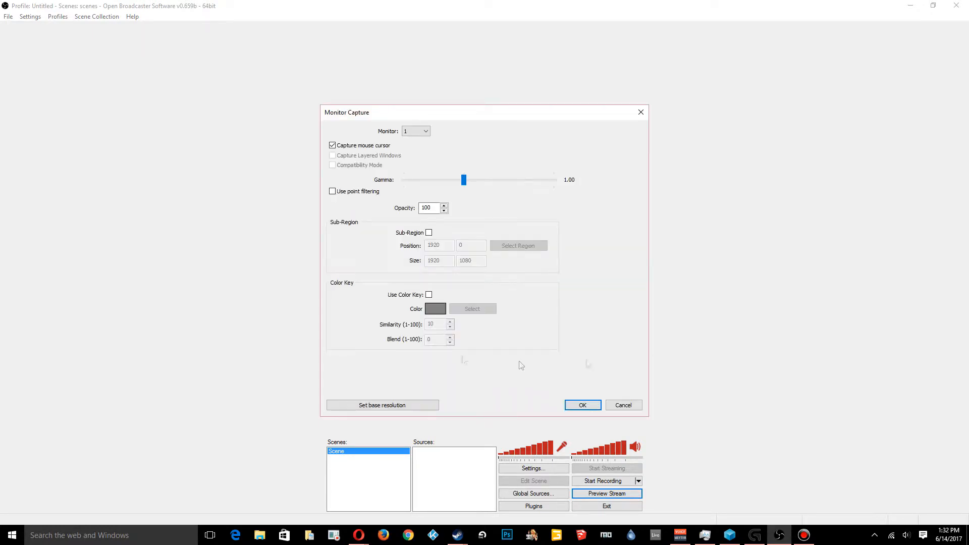
Step: Keep monitor 1 as the captured display with mouse cursor capture enabled, and accept the Monitor Capture settings
click(425, 133)
click(425, 134)
click(425, 133)
click(426, 133)
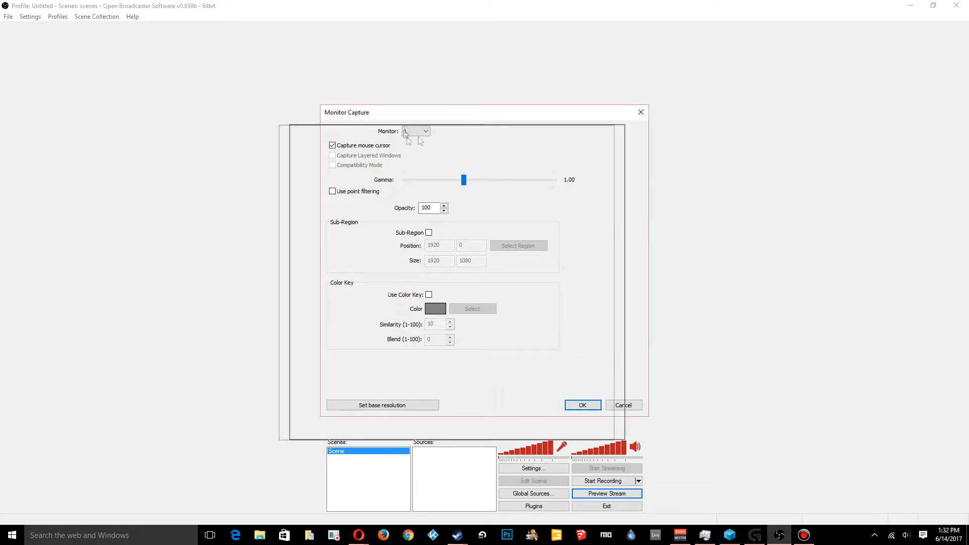
drag(462, 114, 479, 112)
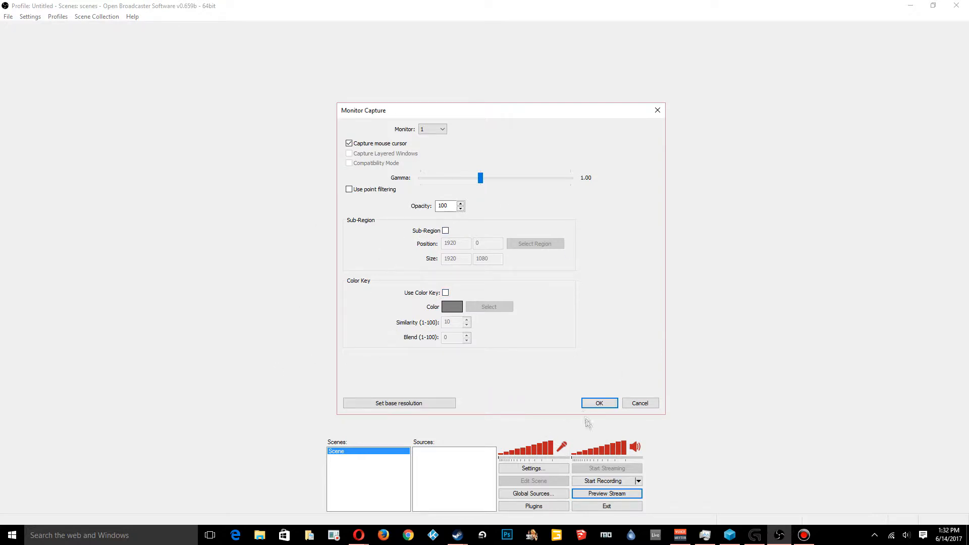
click(600, 404)
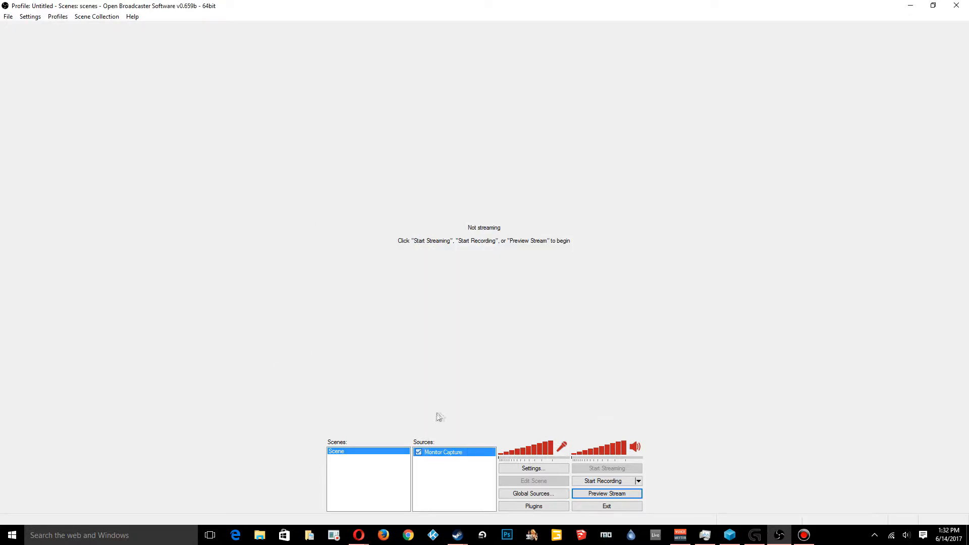
Step: Add a Video Capture Device source named "c920" to the scene
right_click(451, 485)
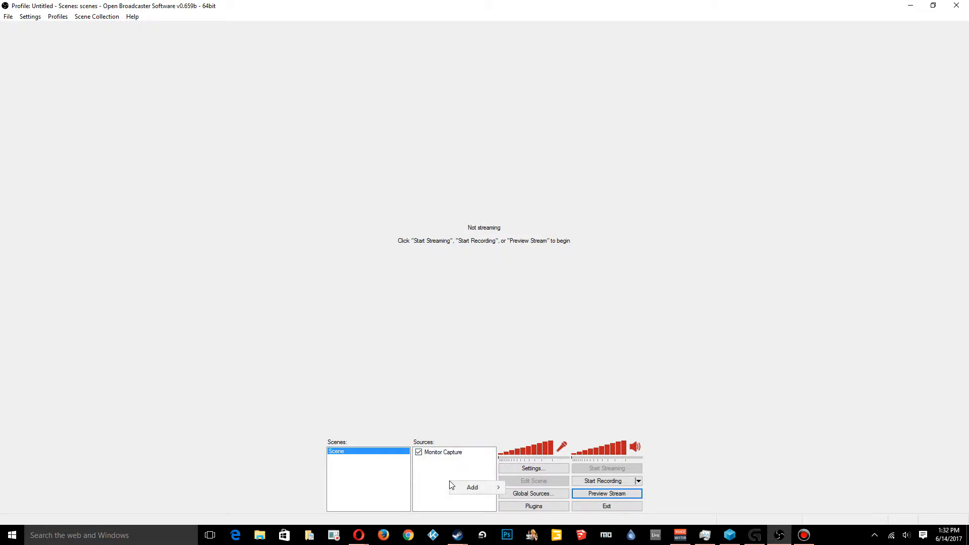
mouse_move(478, 490)
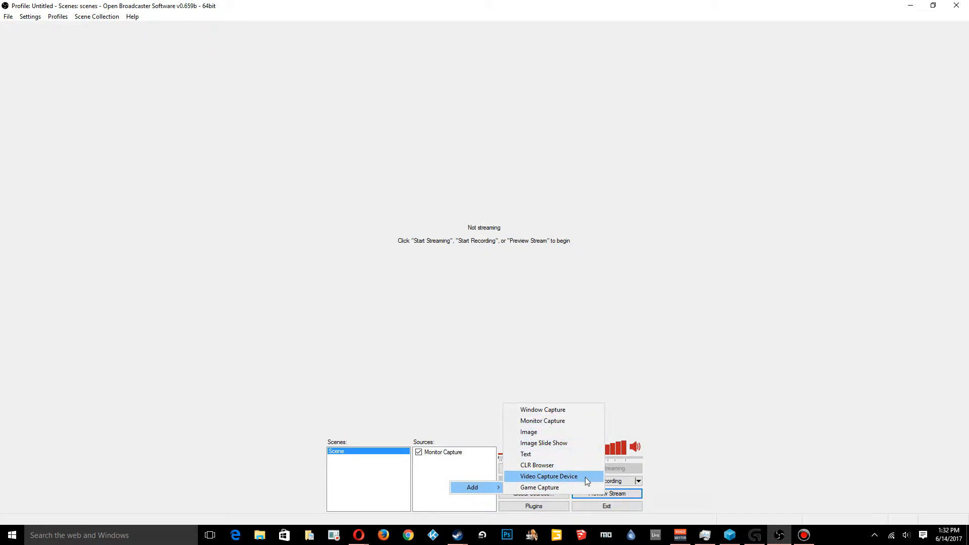
click(549, 476)
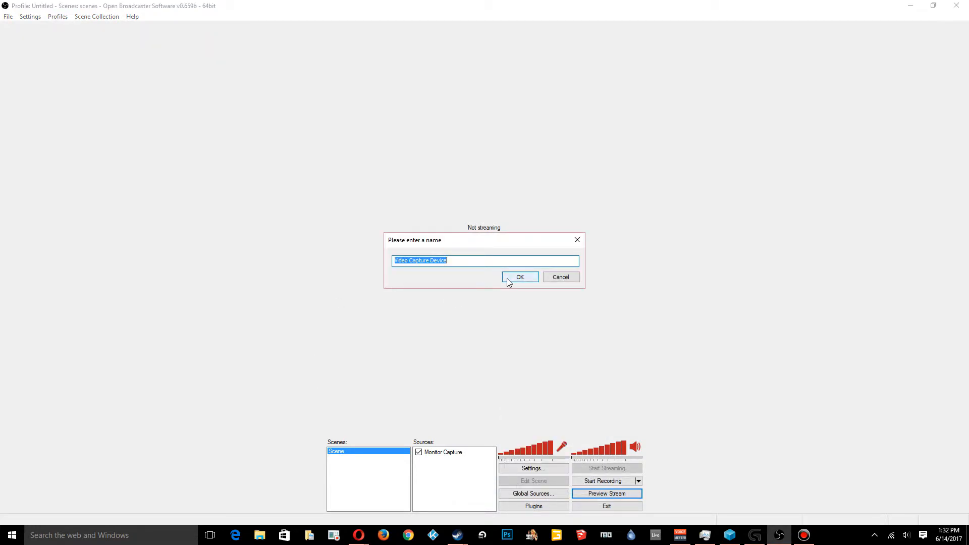
text(c920)
click(513, 280)
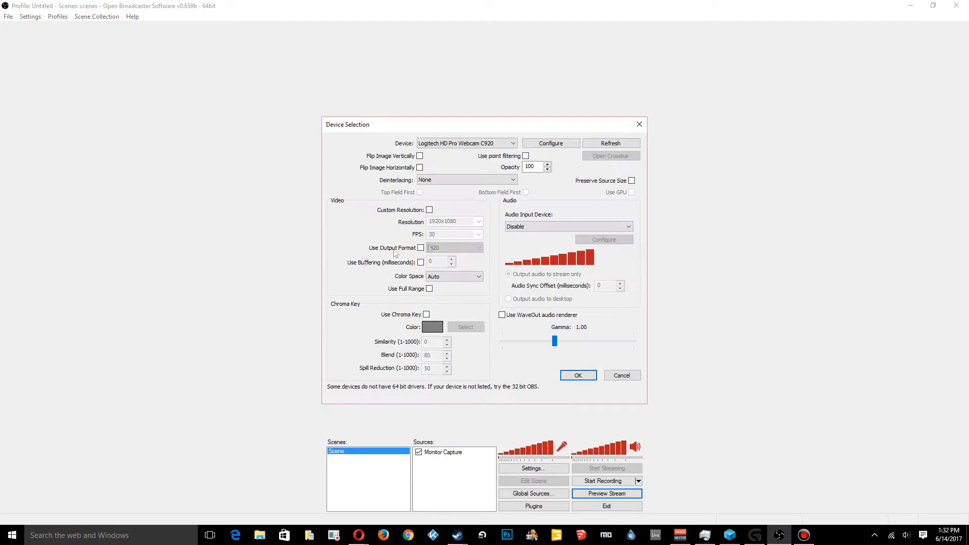
Step: Choose Logitech HD Pro Webcam C920 as the capture device and leave deinterlacing set to None
click(492, 146)
click(492, 146)
click(456, 143)
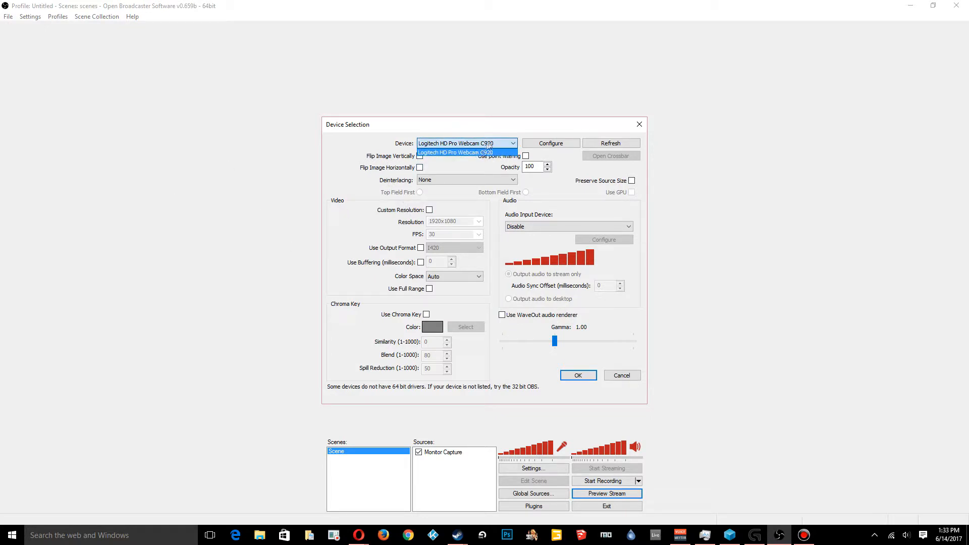
click(499, 144)
click(506, 144)
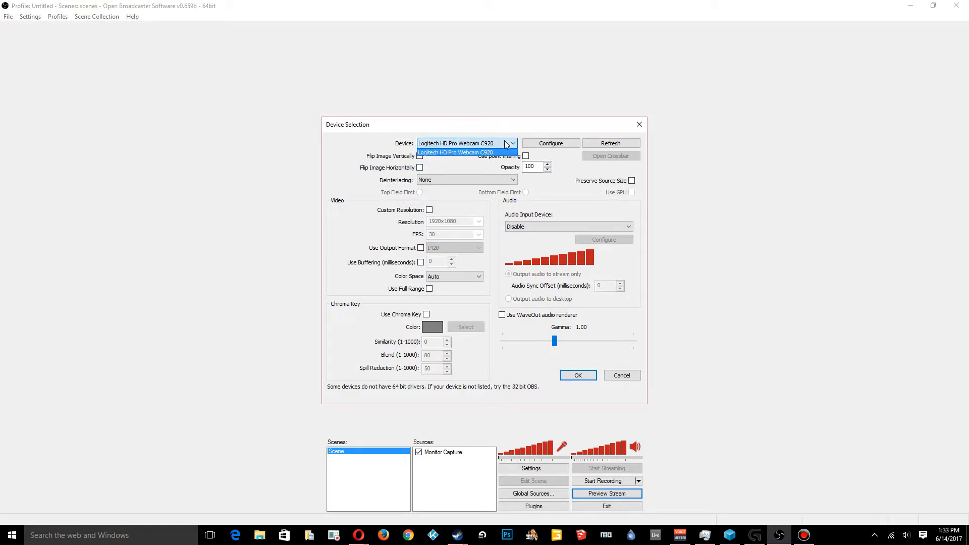
click(477, 153)
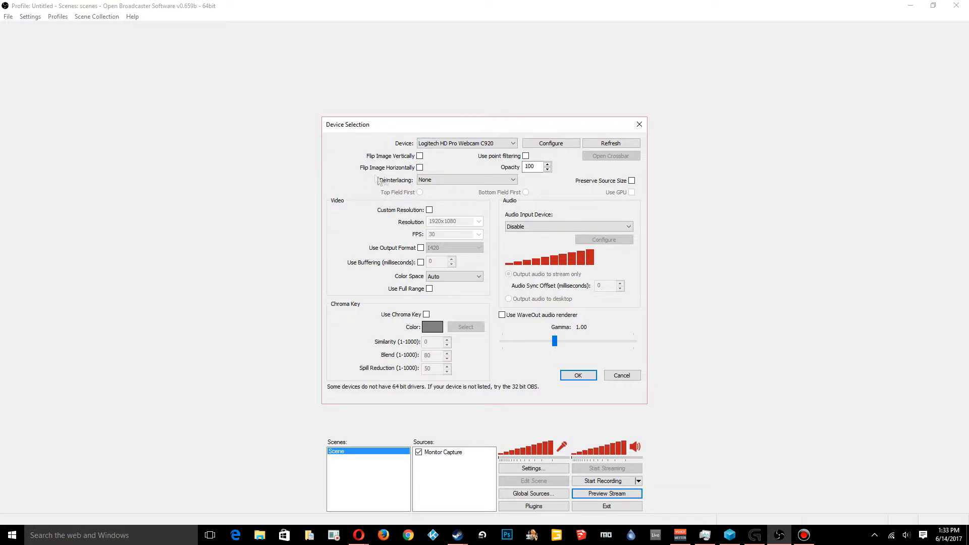
click(478, 181)
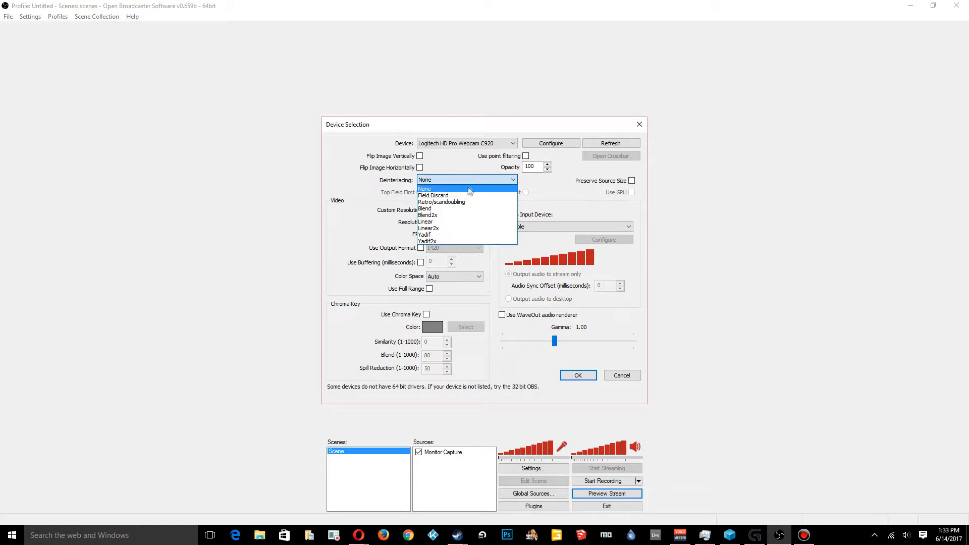
click(468, 190)
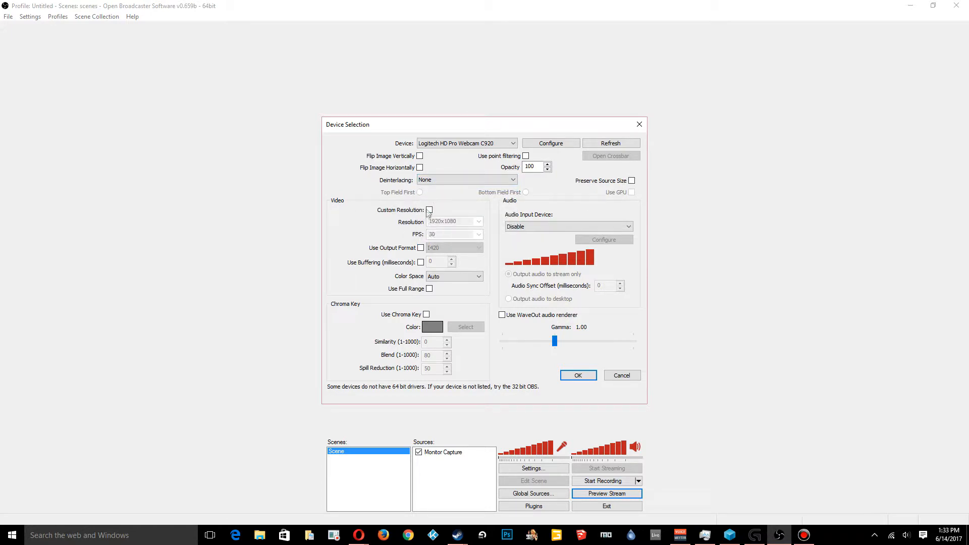
Step: Try a custom webcam resolution of 1920x1080, check the FPS choices, and turn the custom resolution off again
click(430, 210)
double_click(469, 222)
click(479, 223)
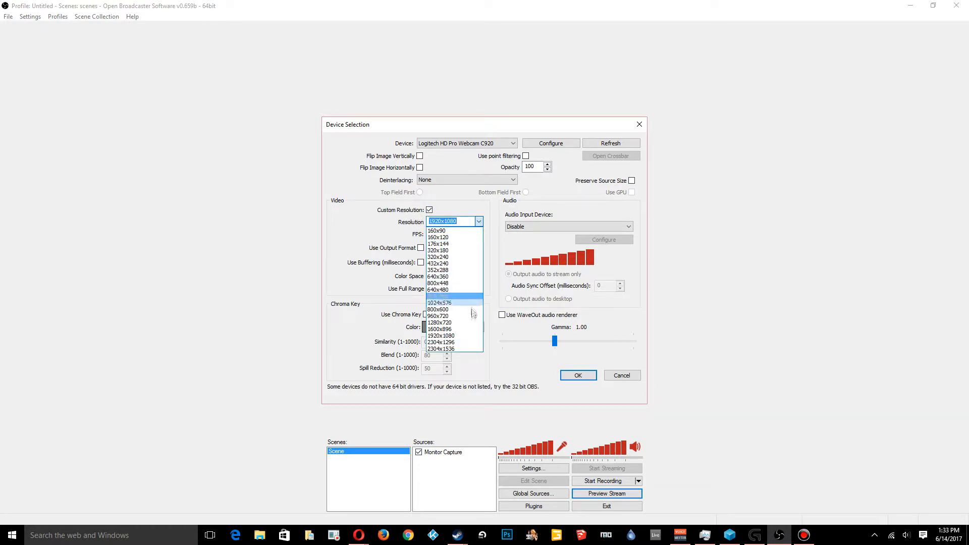
click(469, 338)
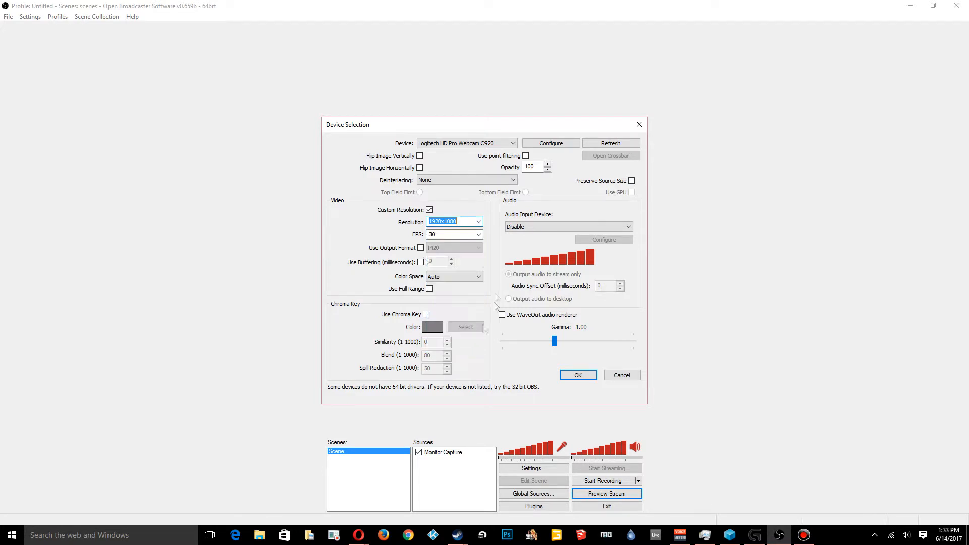
click(457, 234)
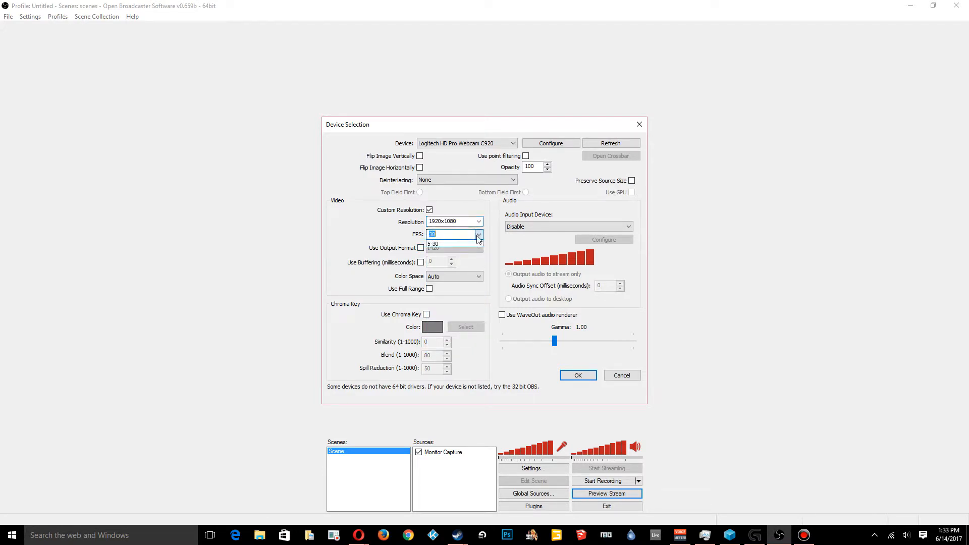
click(429, 211)
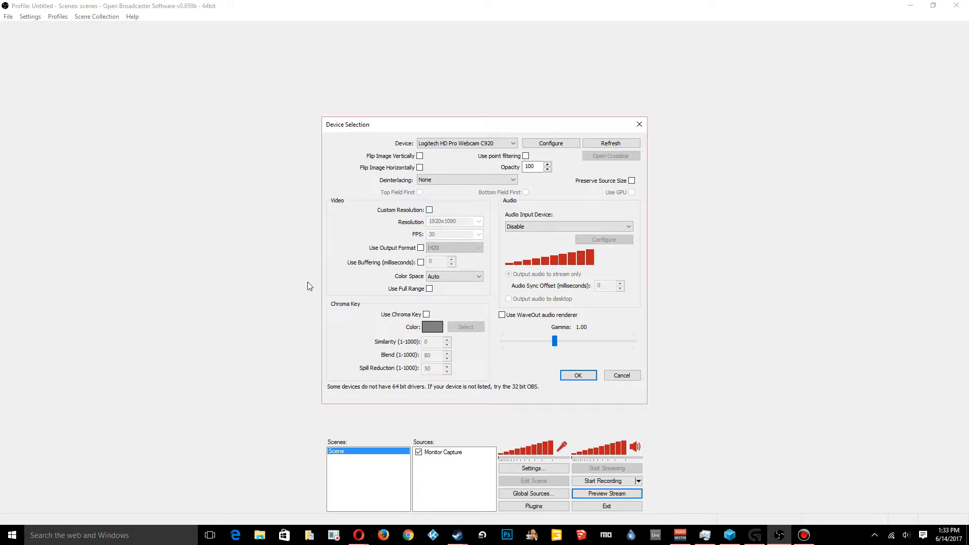
Step: Keep the webcam's audio input device set to Disable and accept the device settings
click(528, 227)
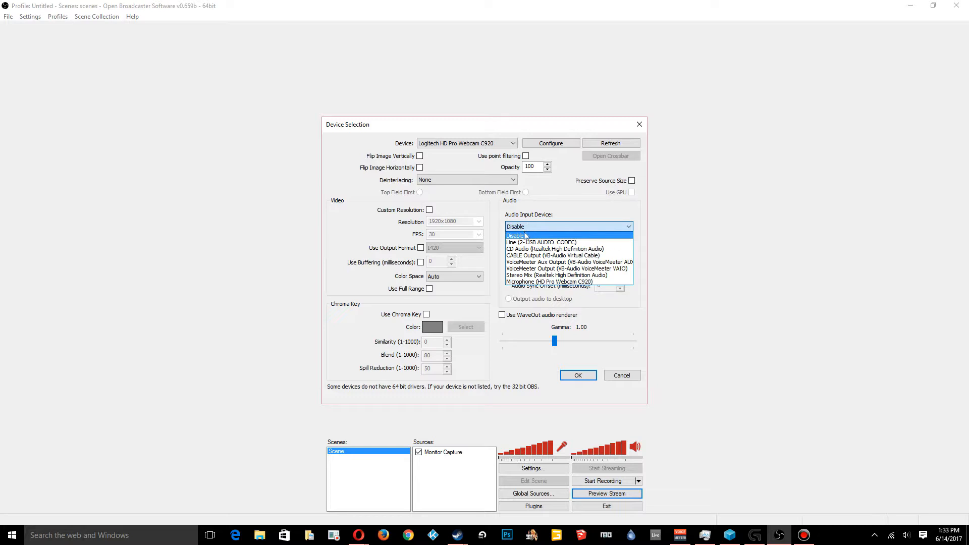
click(524, 236)
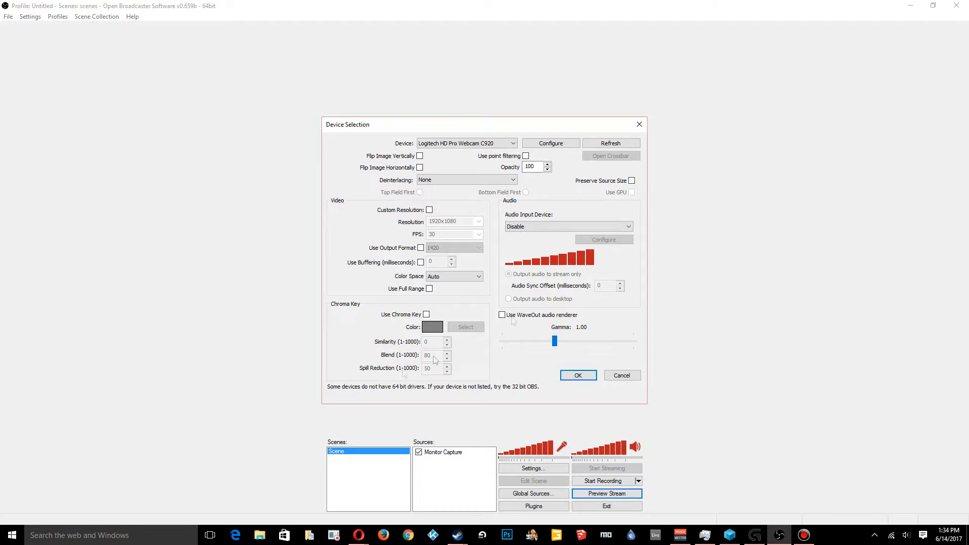
click(587, 376)
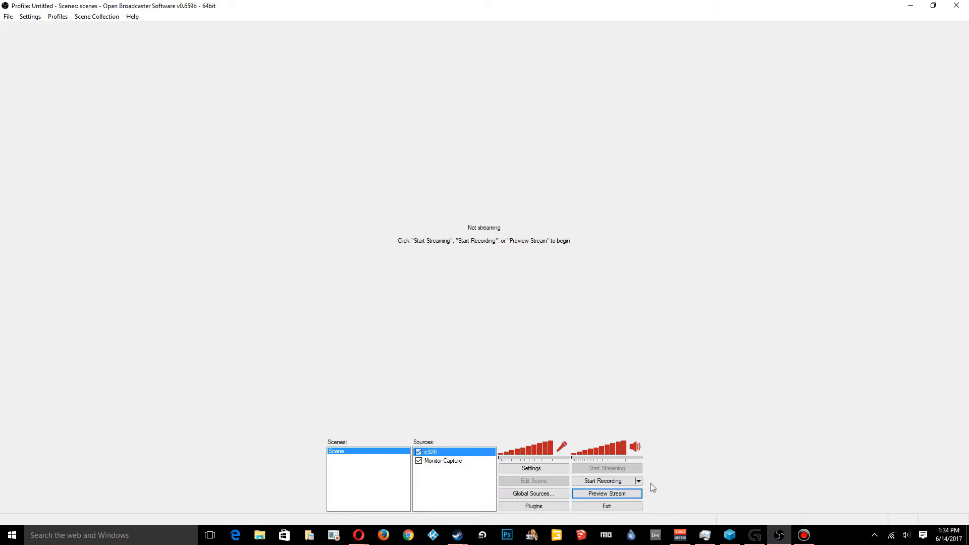
Step: Start the stream preview to see the scene's sources
click(620, 496)
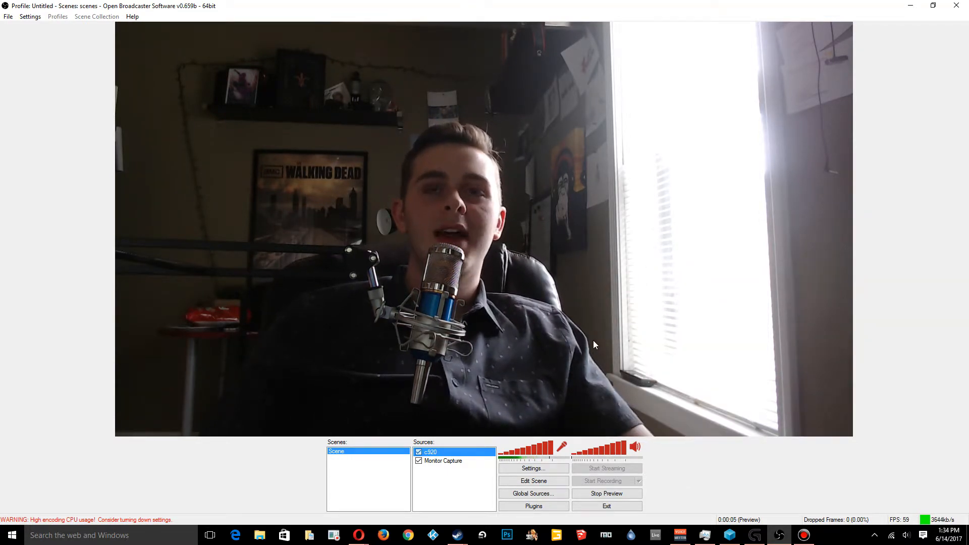
right_click(677, 347)
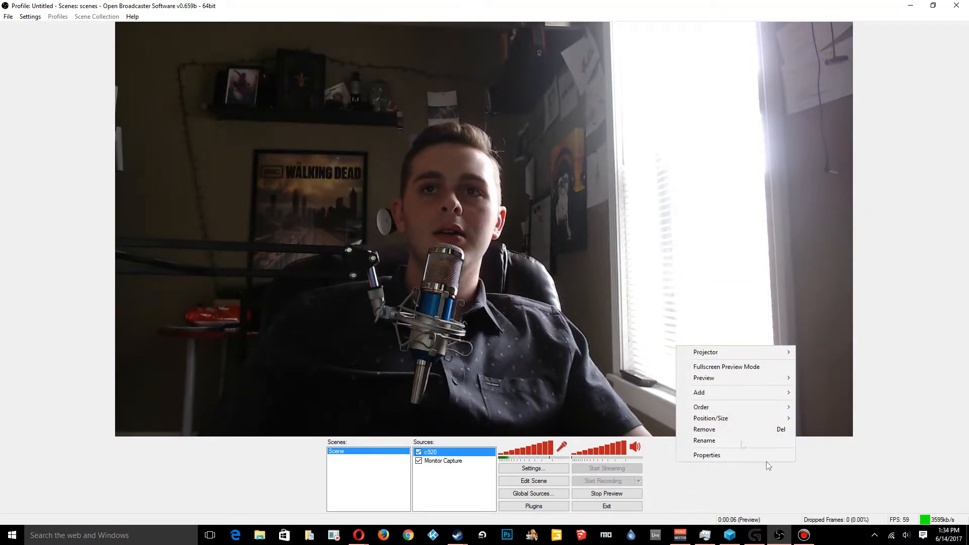
click(783, 480)
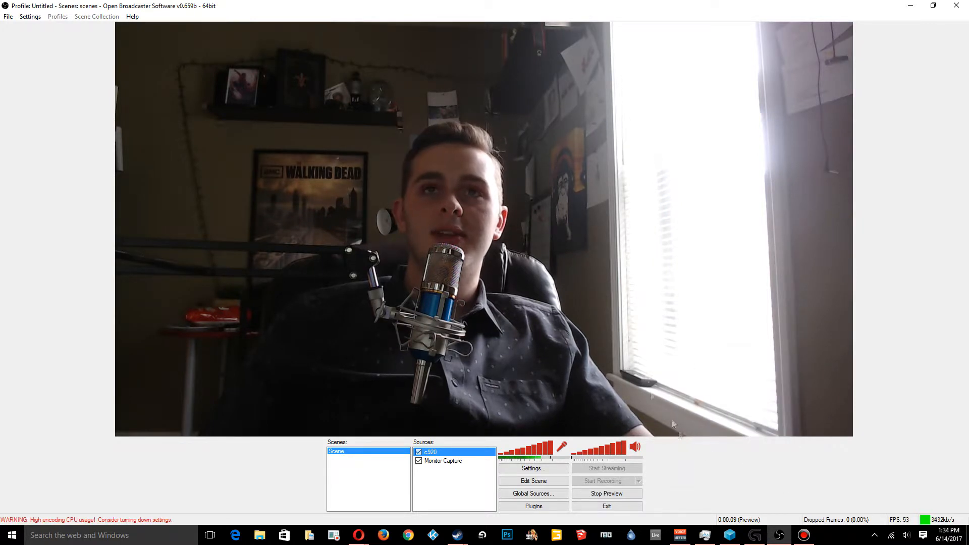
right_click(620, 375)
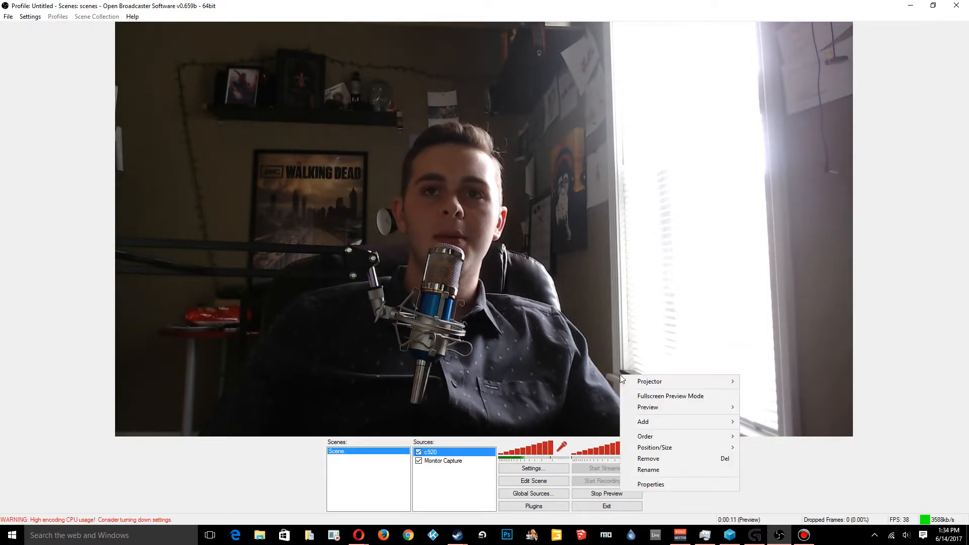
click(782, 459)
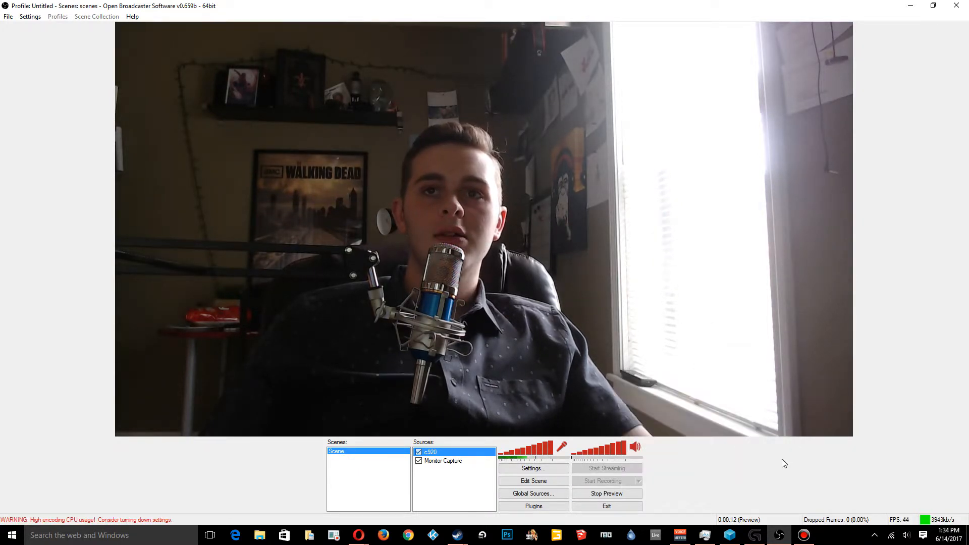
right_click(744, 389)
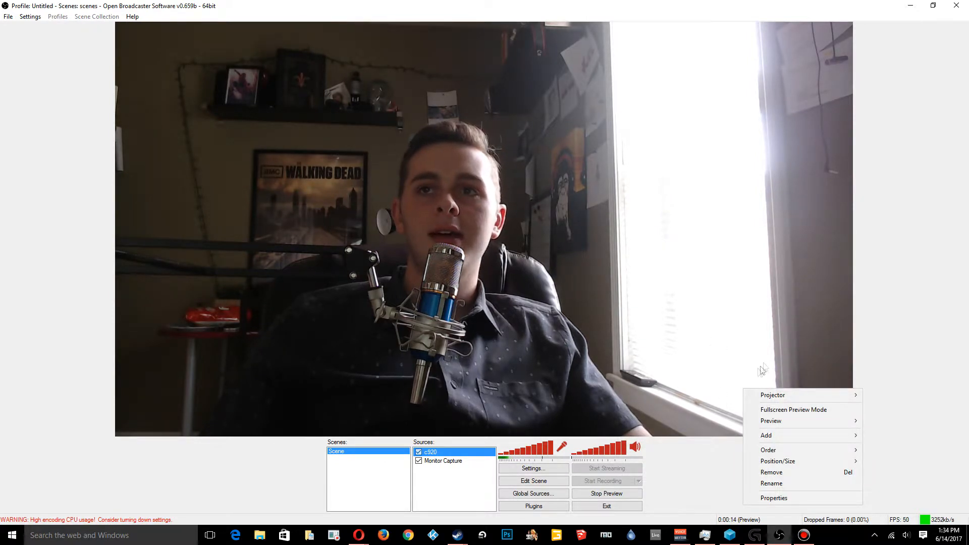
click(693, 486)
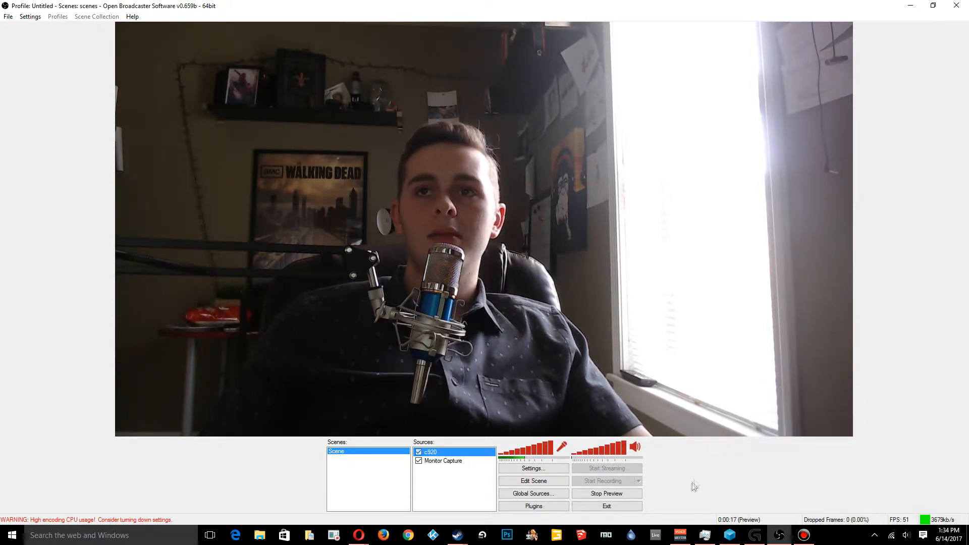
Step: Turn on scene editing and shrink the c920 webcam source into a small overlay in the upper-right corner of the preview
click(436, 461)
click(435, 453)
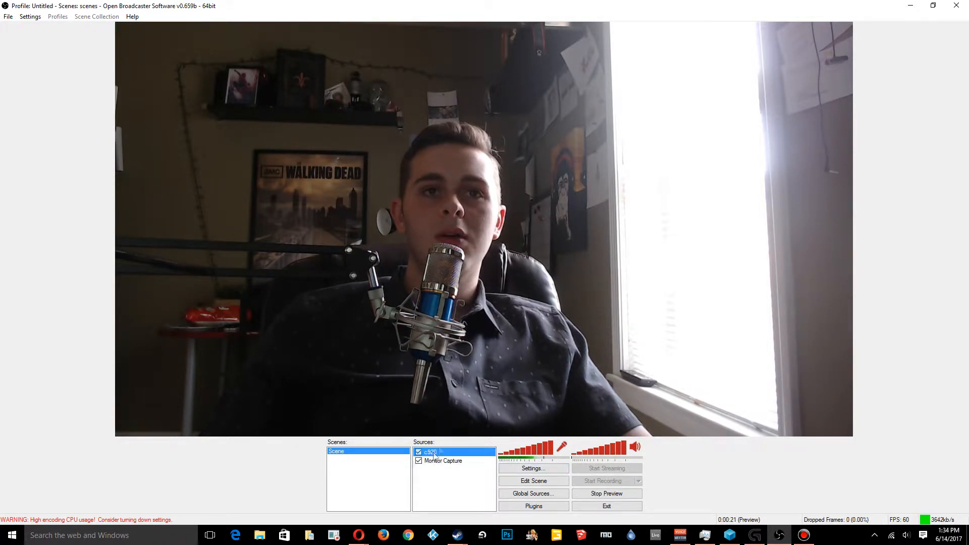
click(553, 484)
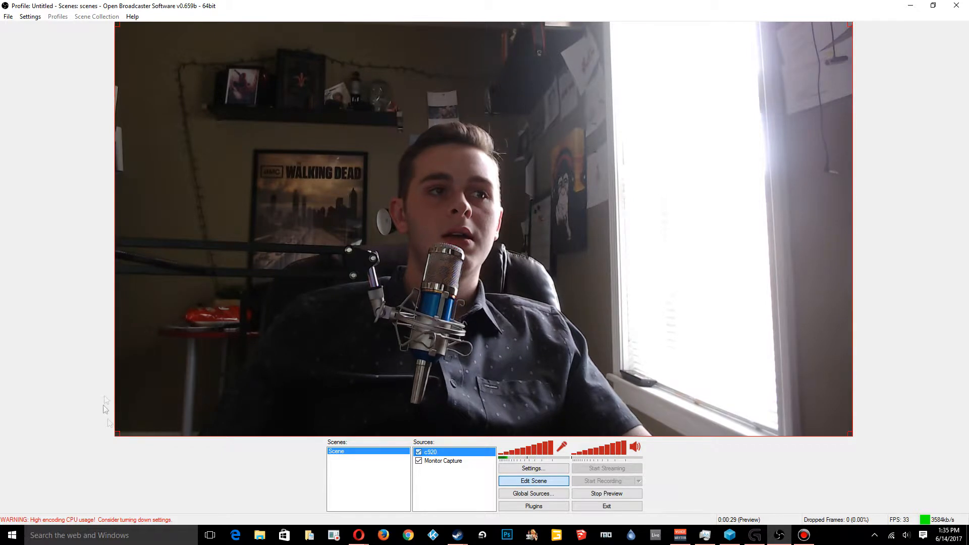
drag(119, 431, 813, 73)
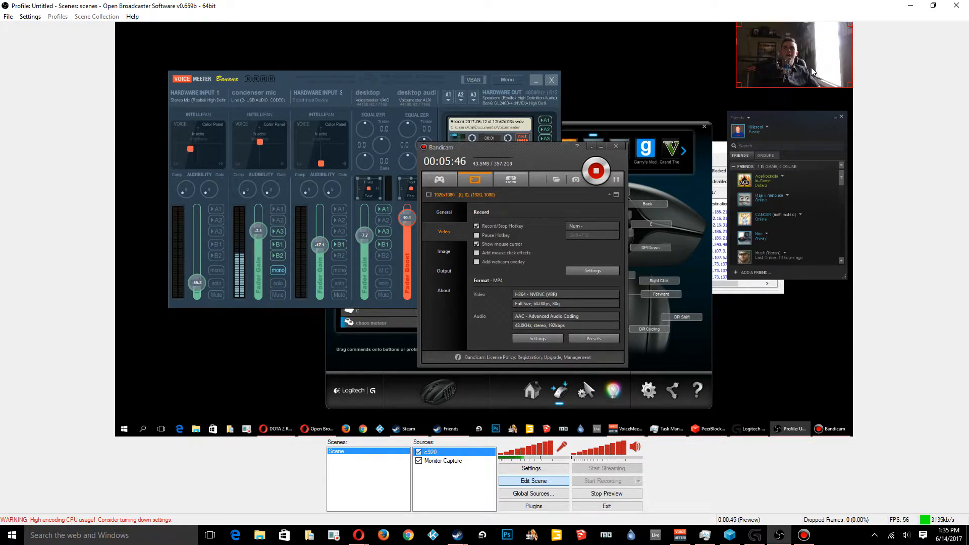
drag(734, 92, 745, 62)
click(630, 74)
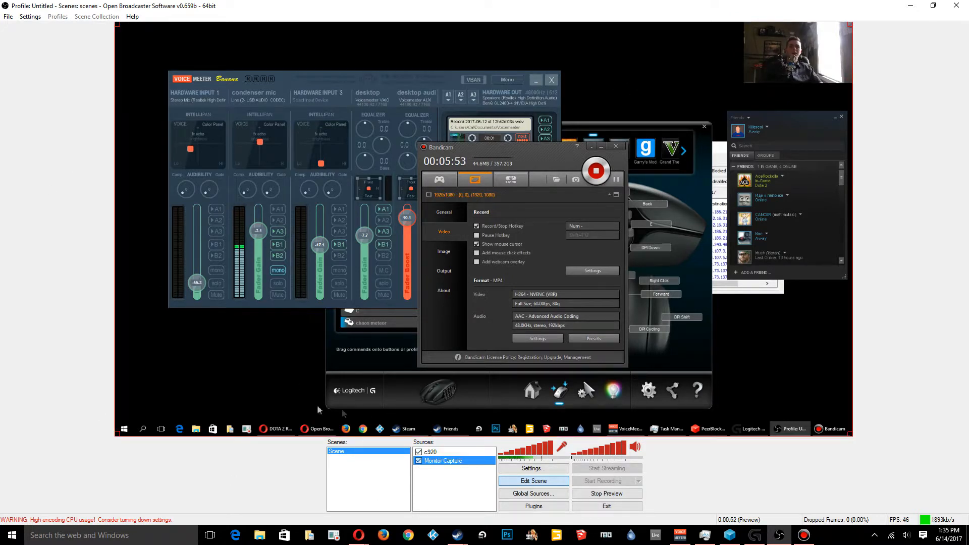
click(440, 502)
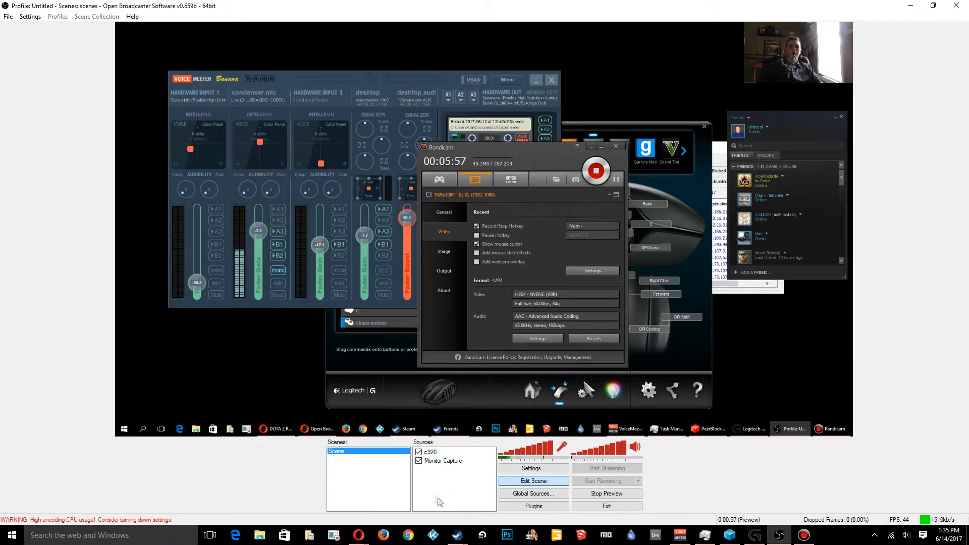
Step: Add a Game Capture source to the scene, keeping the default name "Game Capture"
right_click(457, 476)
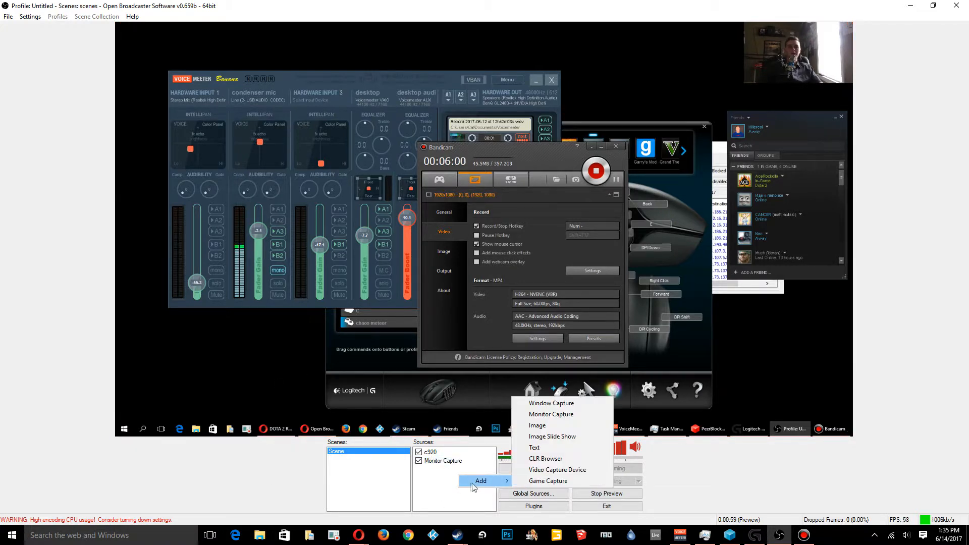
click(447, 475)
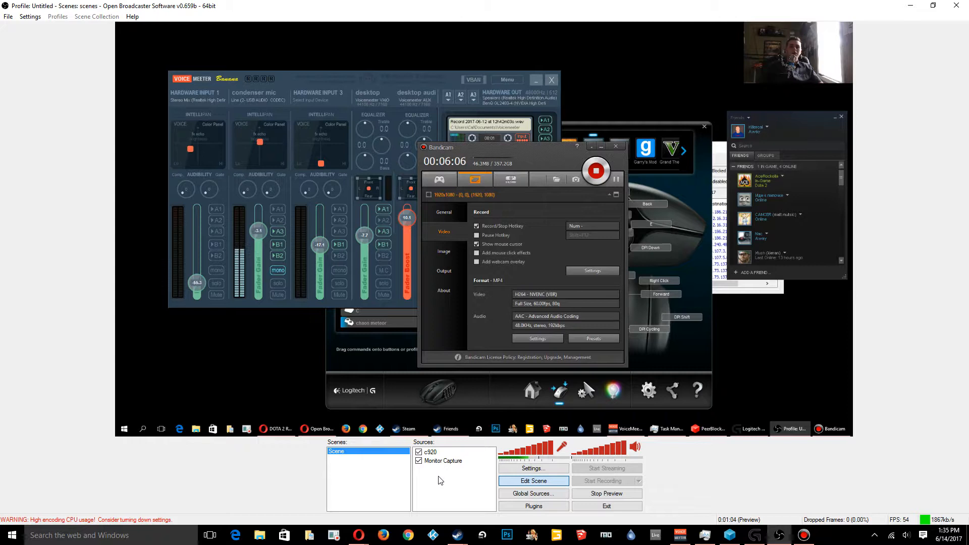
right_click(440, 481)
mouse_move(459, 483)
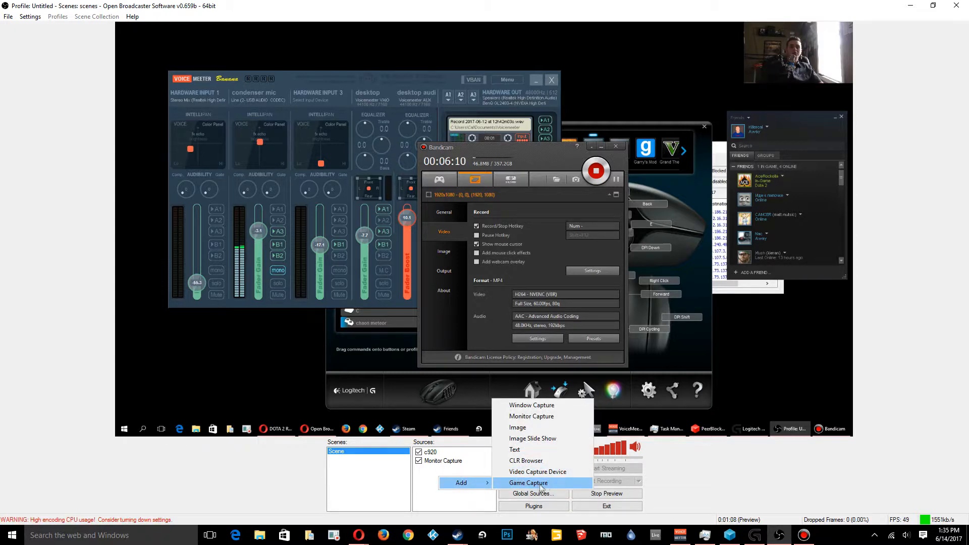
click(432, 482)
right_click(431, 479)
mouse_move(456, 486)
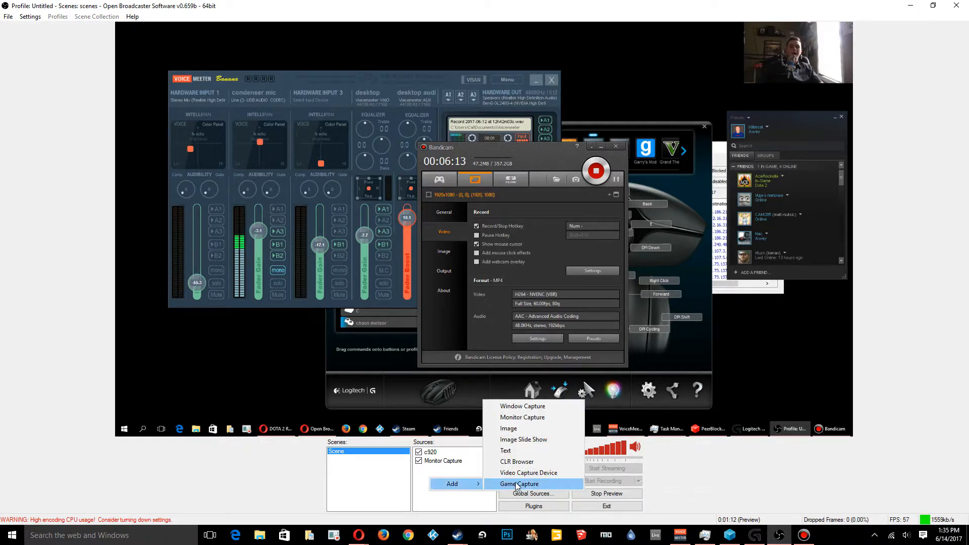
click(492, 486)
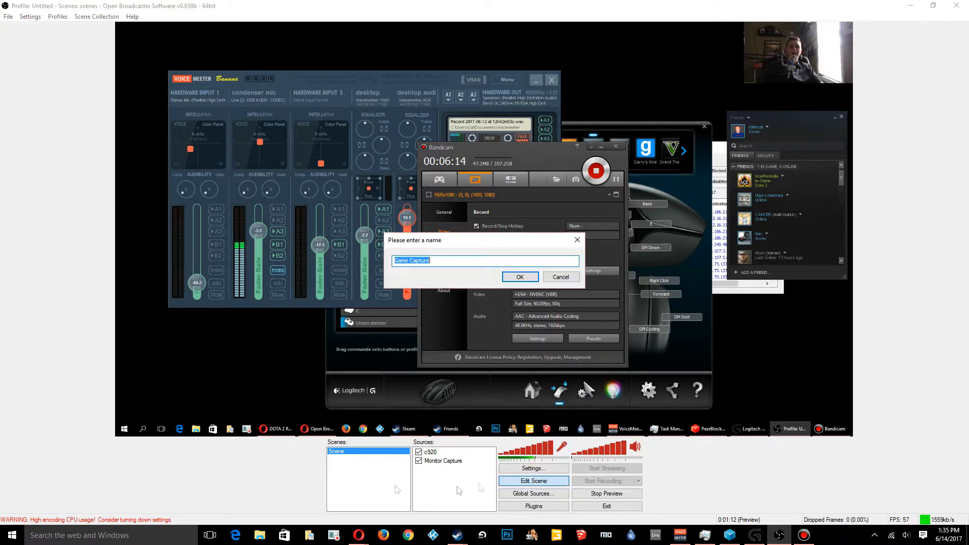
click(529, 281)
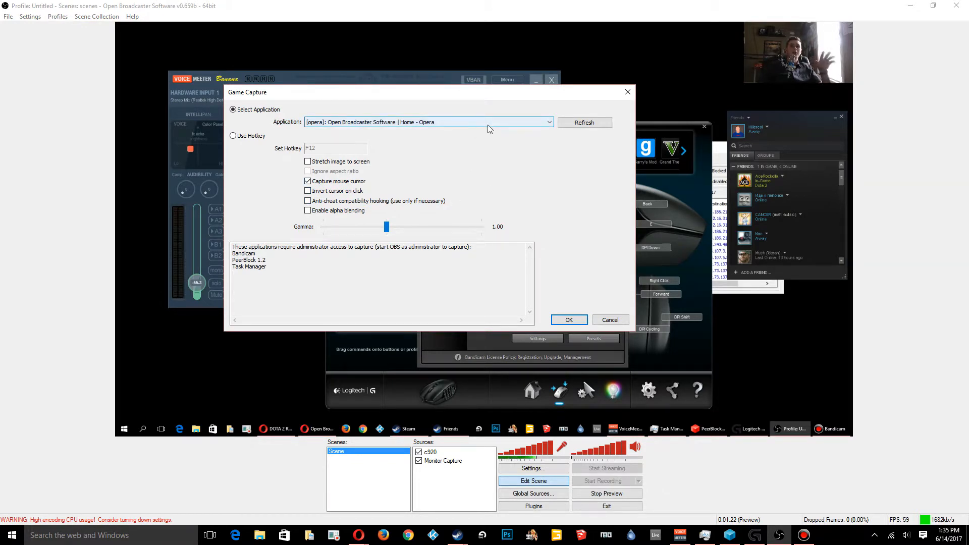
Step: Check the capturable applications, accept the settings with the Opera window "Open Broadcaster Software | Home", and disable the Game Capture source
click(505, 123)
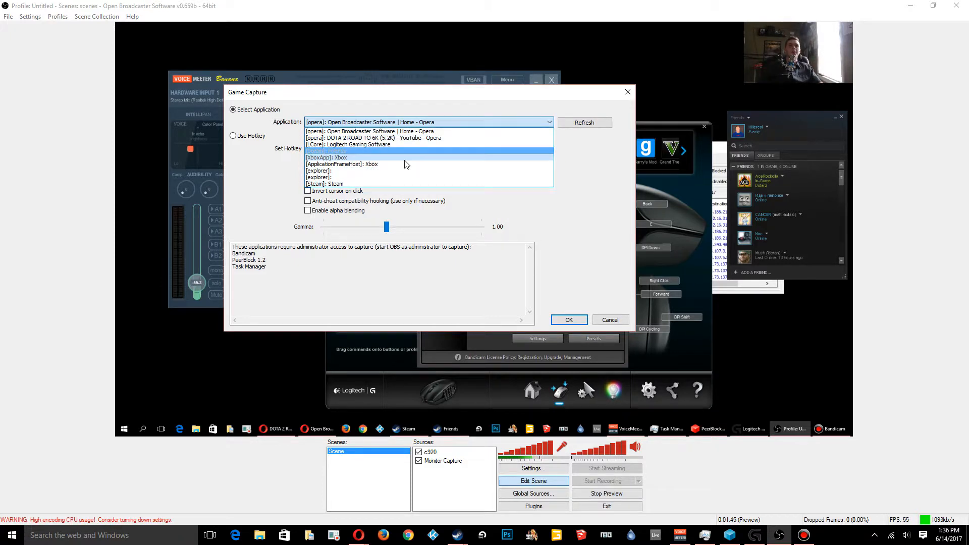
click(560, 188)
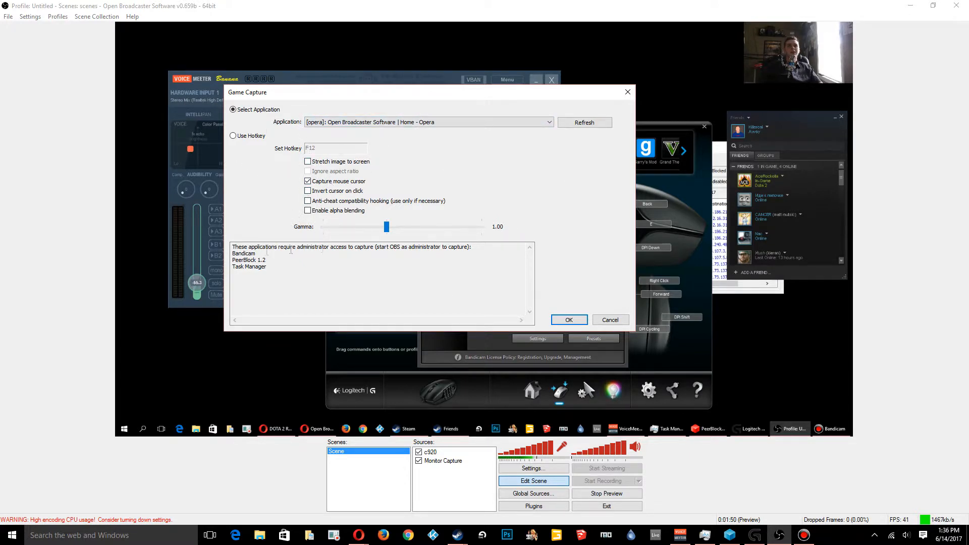
click(578, 322)
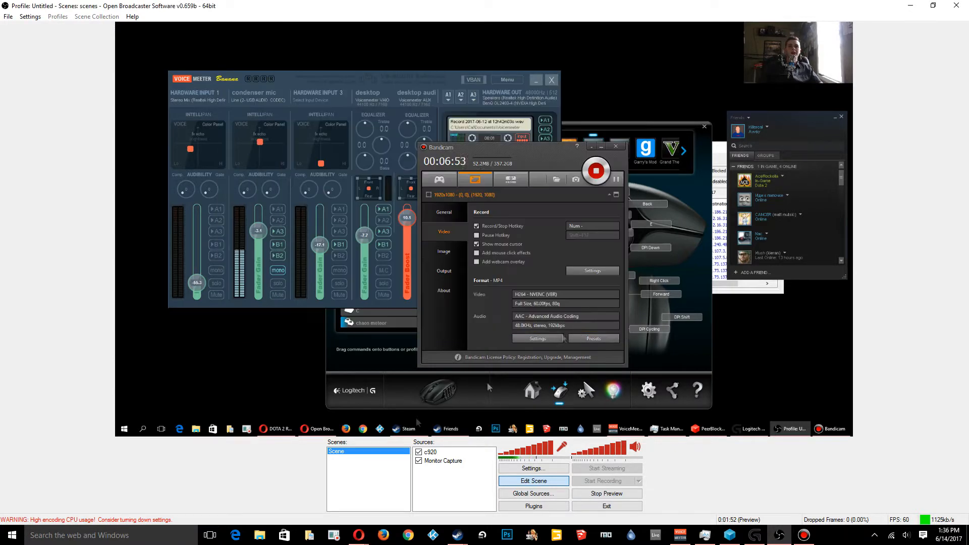
click(418, 453)
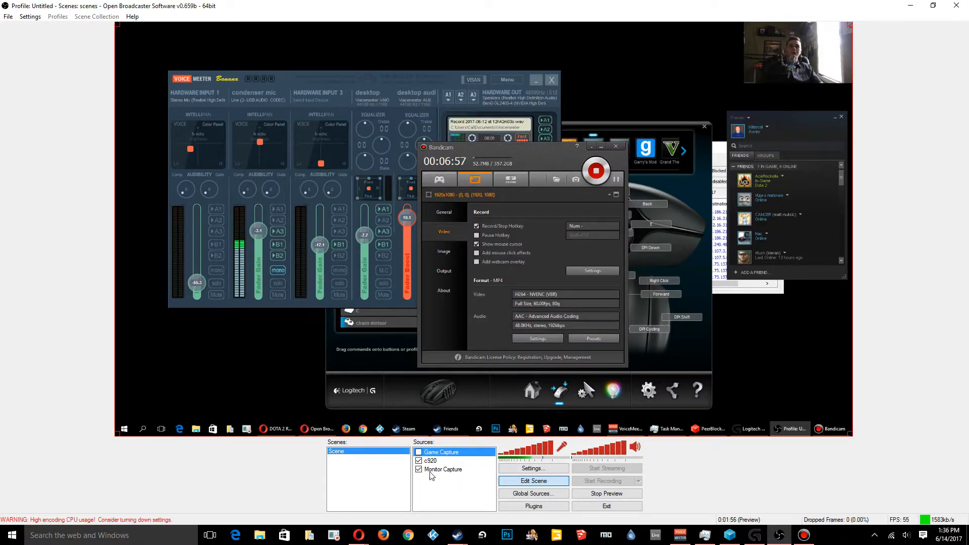
Step: Move the c920 webcam overlay to the bottom edge of the scene using its position options
click(446, 462)
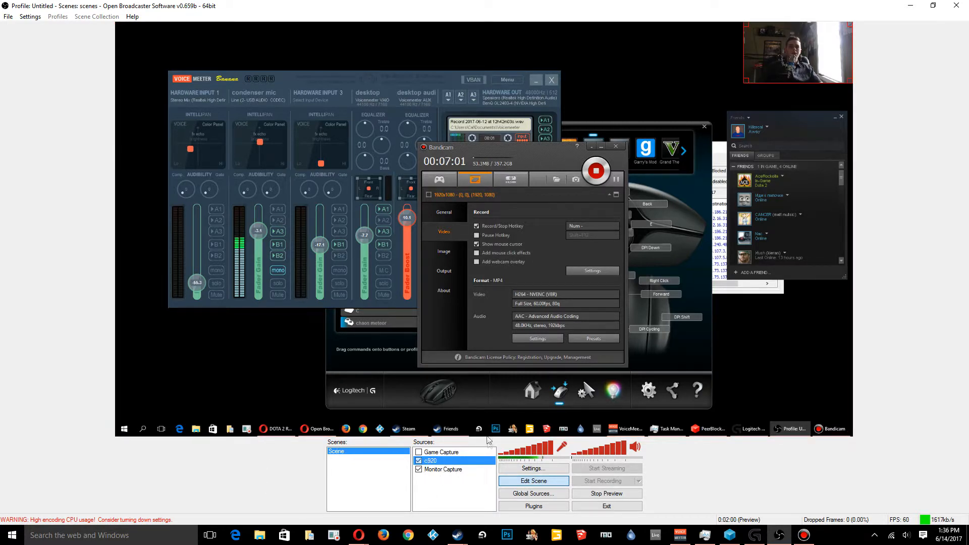
click(461, 470)
click(464, 462)
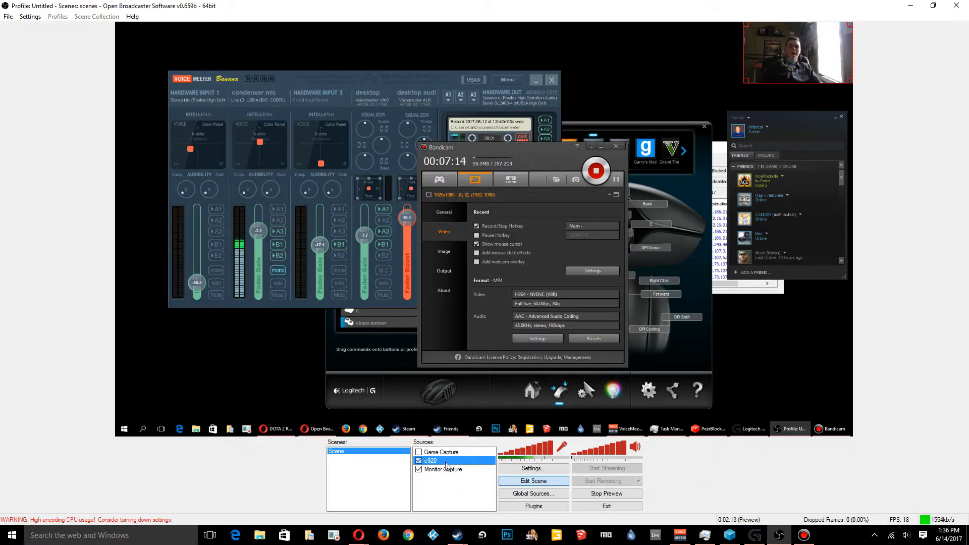
right_click(468, 460)
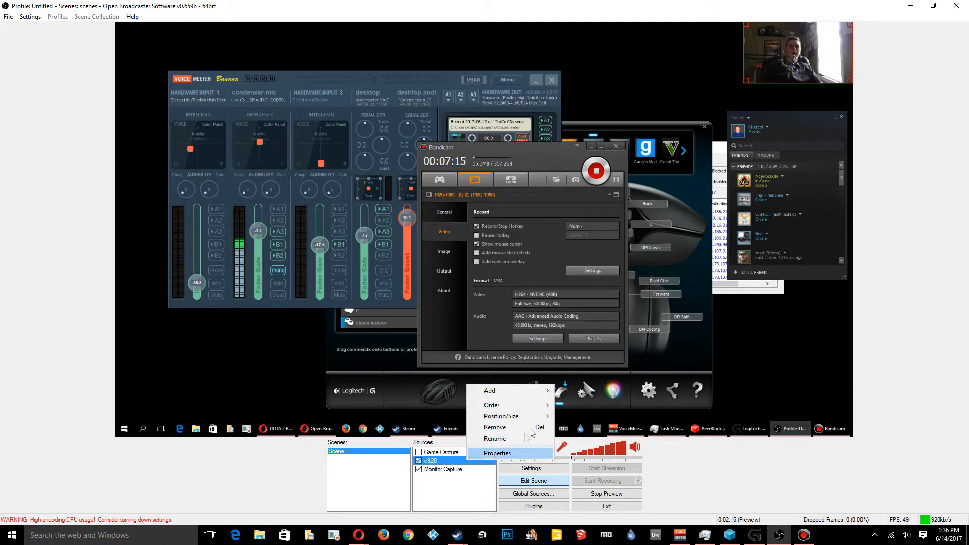
mouse_move(543, 417)
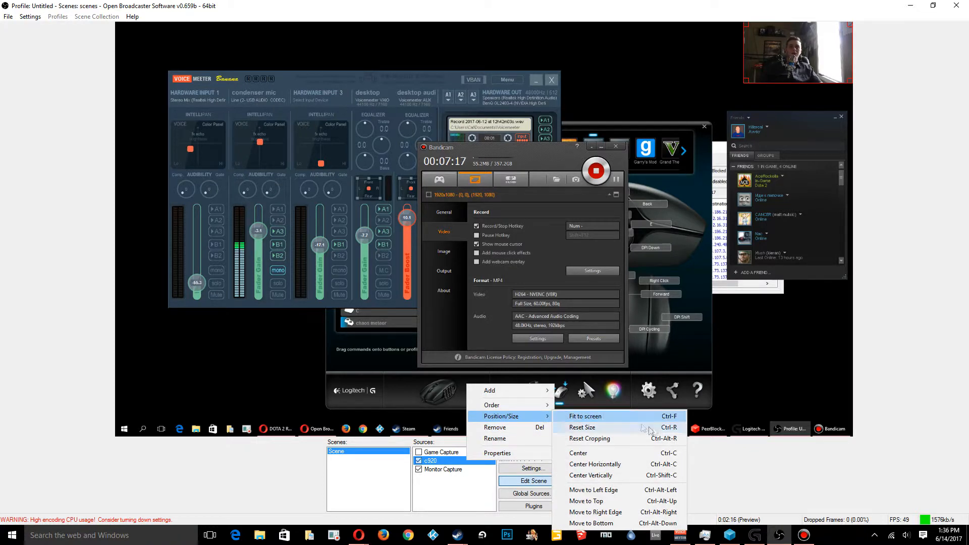
click(649, 523)
Step: Send the c920 source to the bottom of the source order, below Monitor Capture
right_click(436, 461)
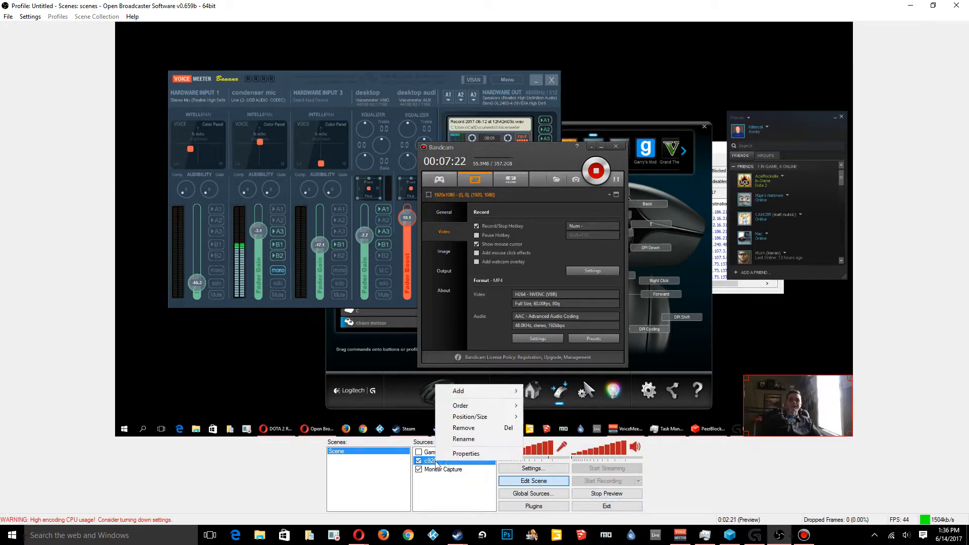
mouse_move(500, 417)
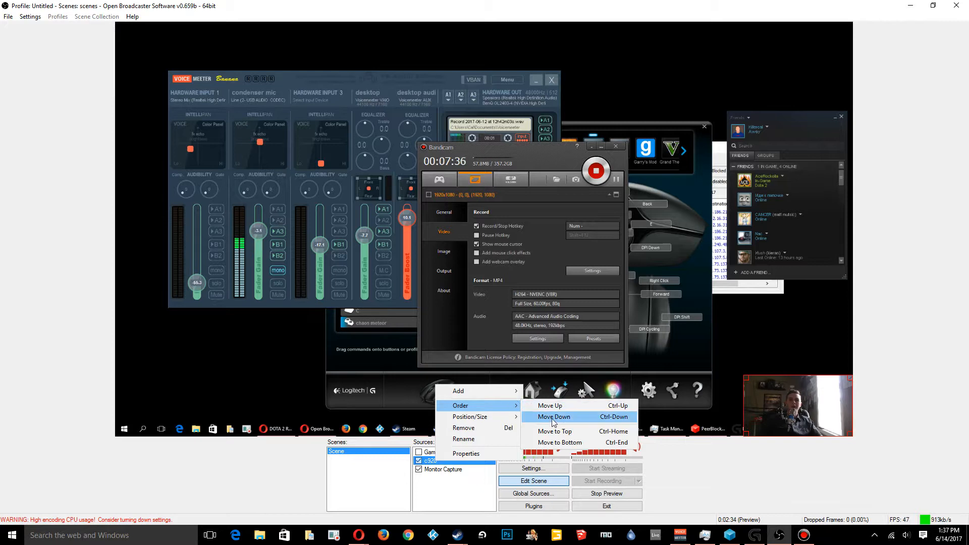
click(557, 442)
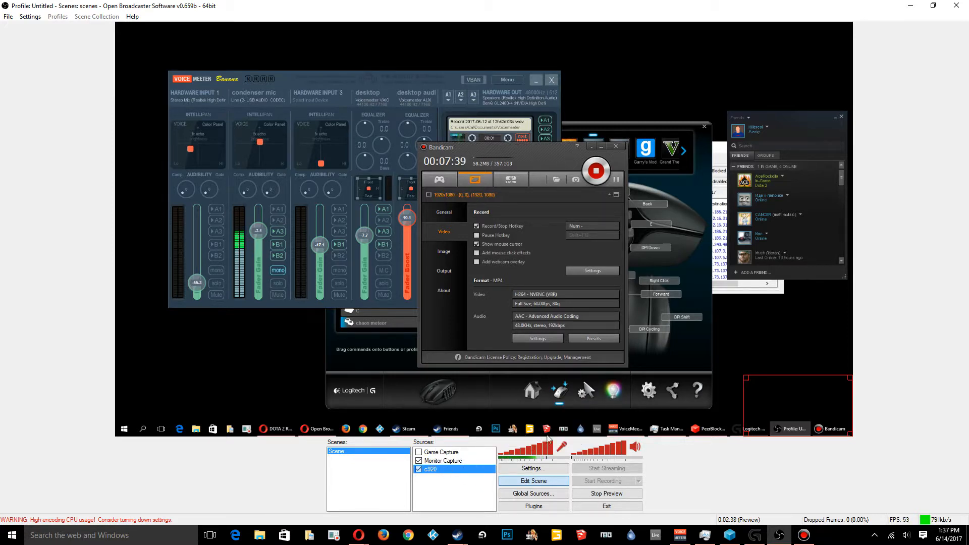
Step: Raise the c920 source one place above Monitor Capture and move its overlay to the upper-right corner of the preview
click(449, 462)
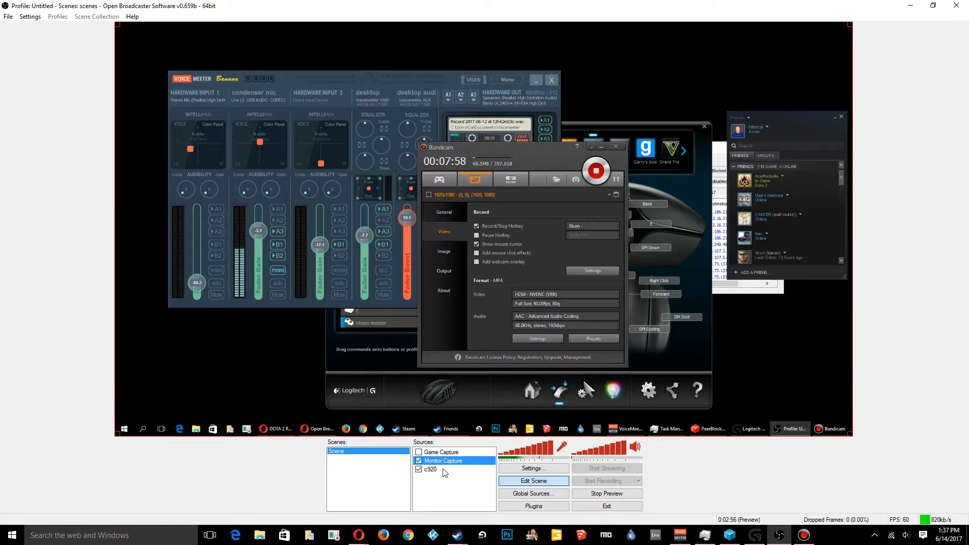
click(444, 470)
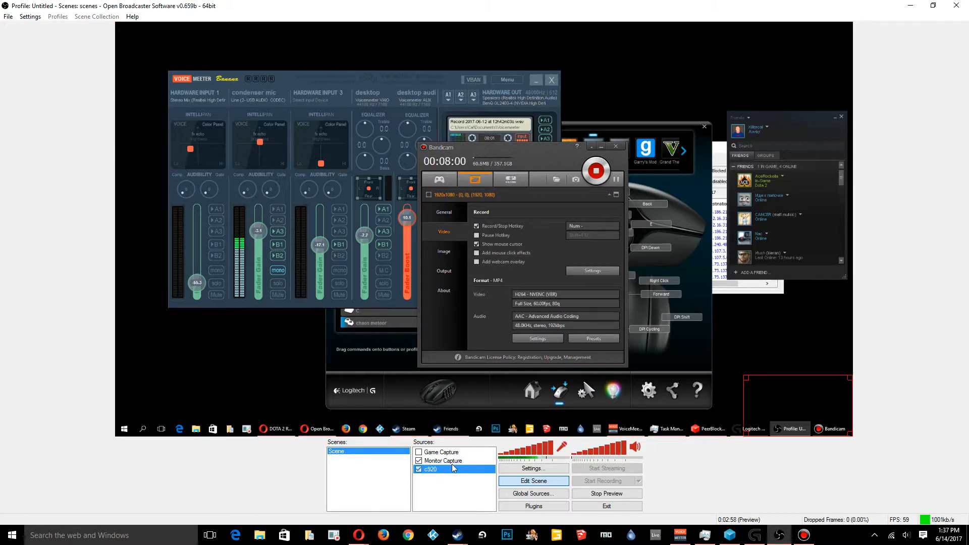
right_click(441, 476)
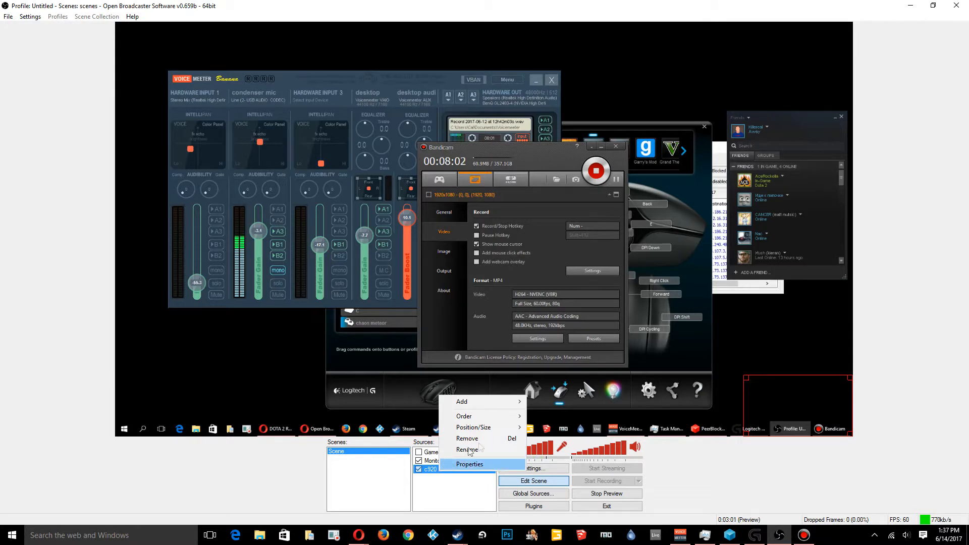
mouse_move(513, 417)
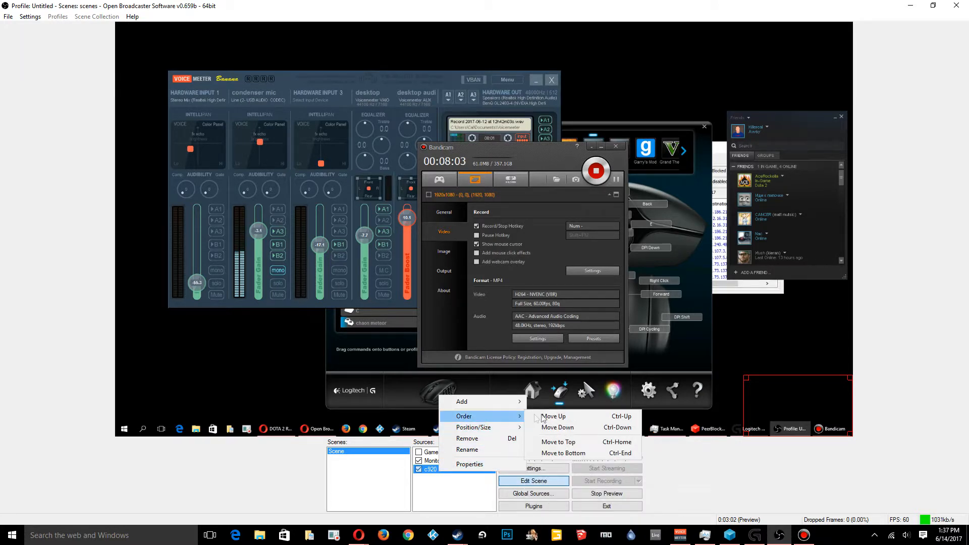
click(550, 417)
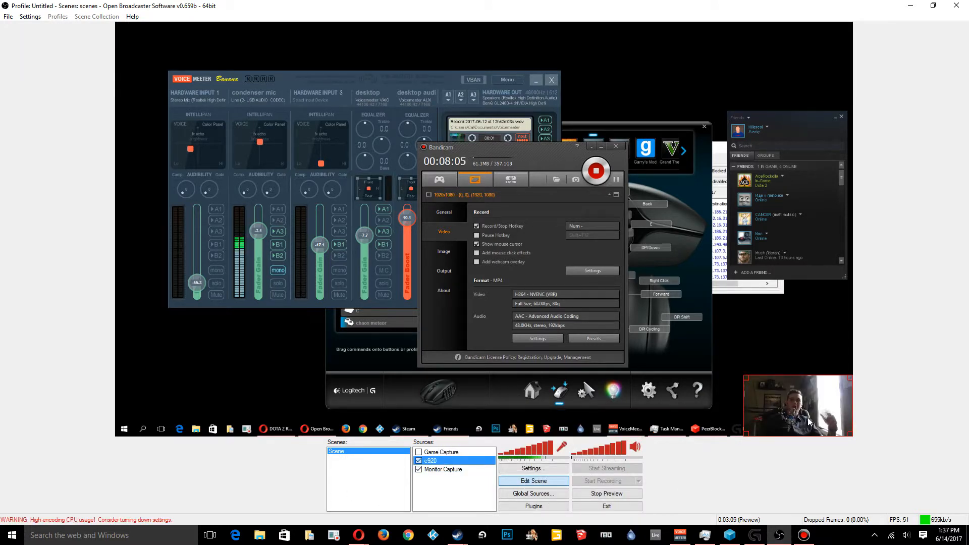
drag(807, 404, 808, 63)
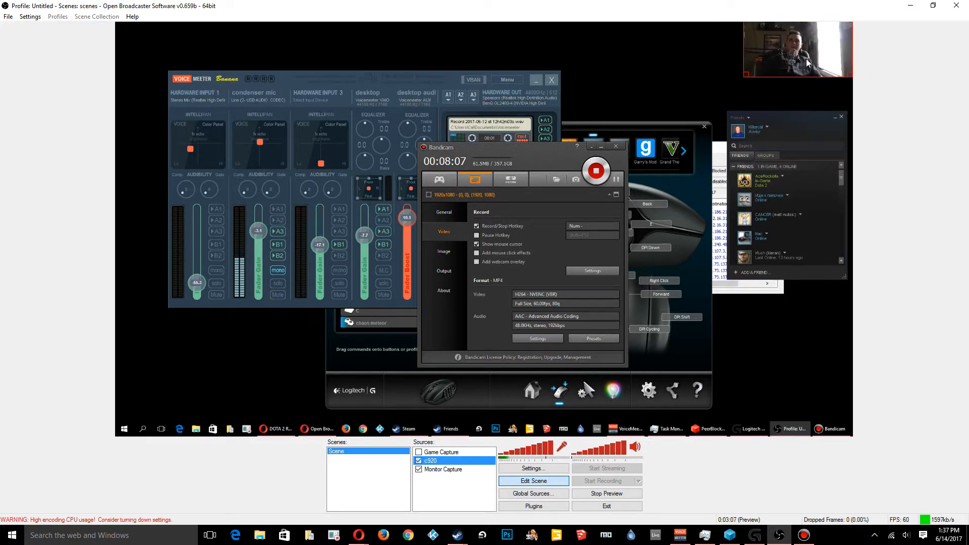
click(449, 492)
right_click(447, 492)
click(443, 492)
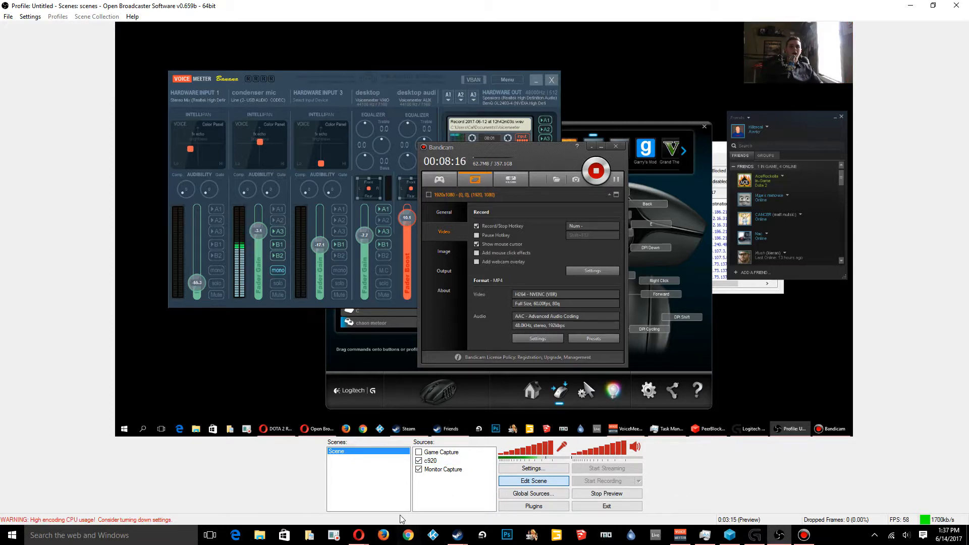
Step: Open the settings, review the video and audio encoding options, and go to the broadcast settings
click(554, 470)
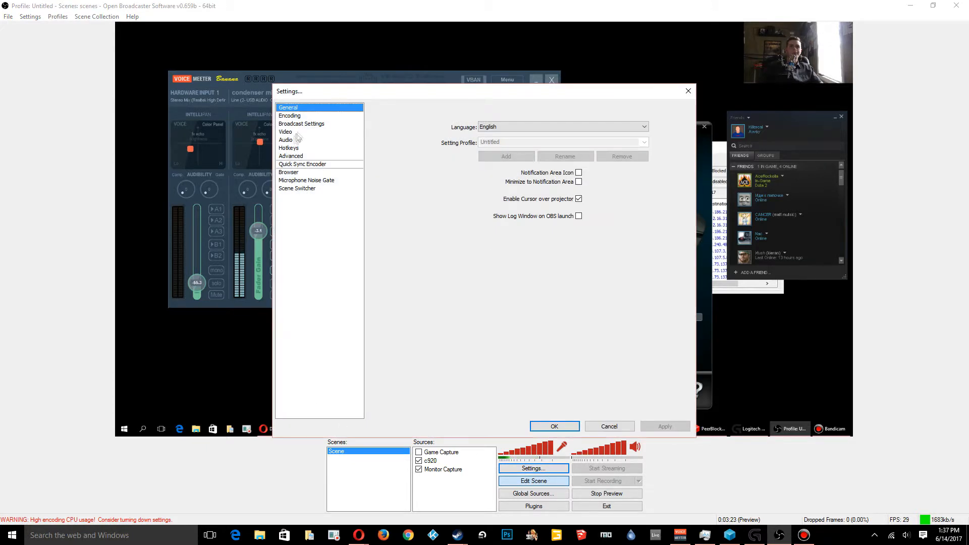
click(331, 118)
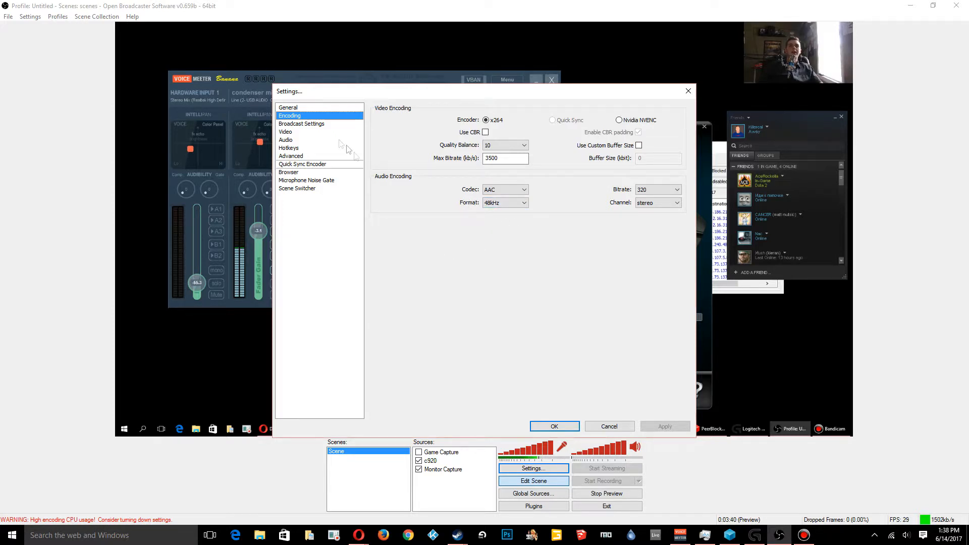
click(323, 128)
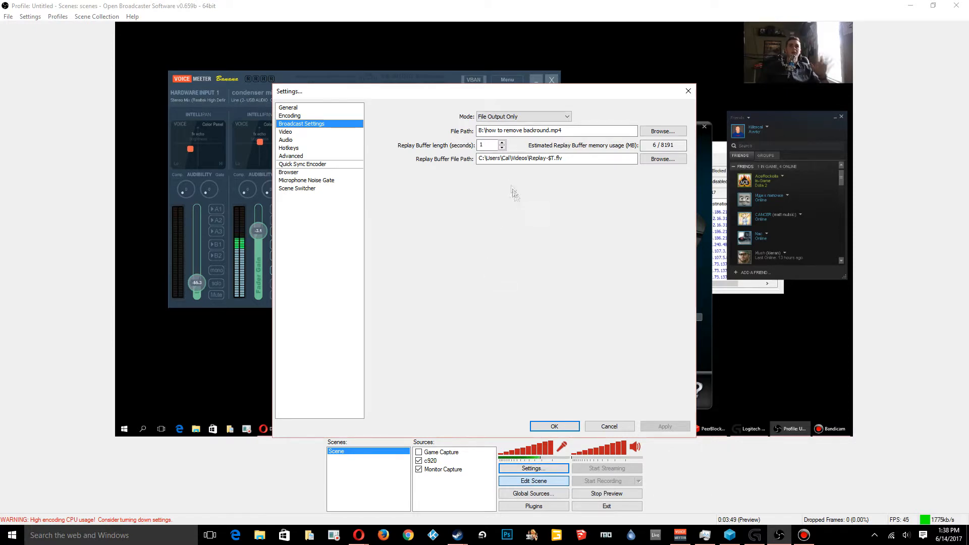
Step: Try the Live Stream broadcast mode to see its options, and return the mode to File Output Only
click(566, 118)
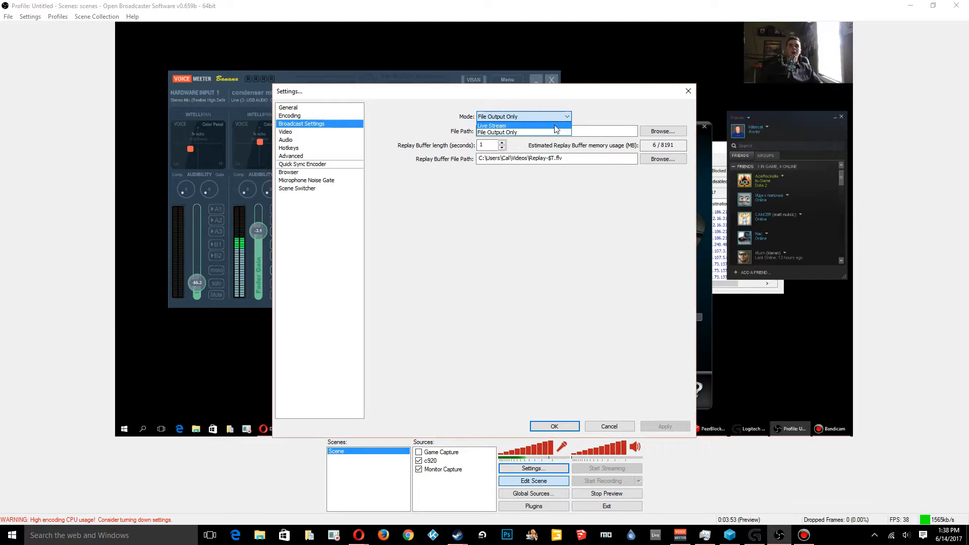
click(556, 126)
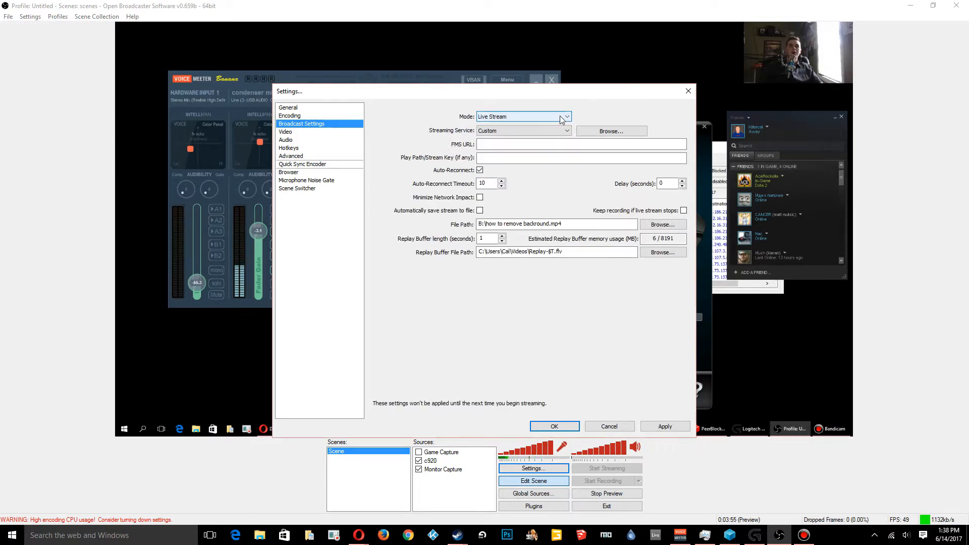
click(561, 118)
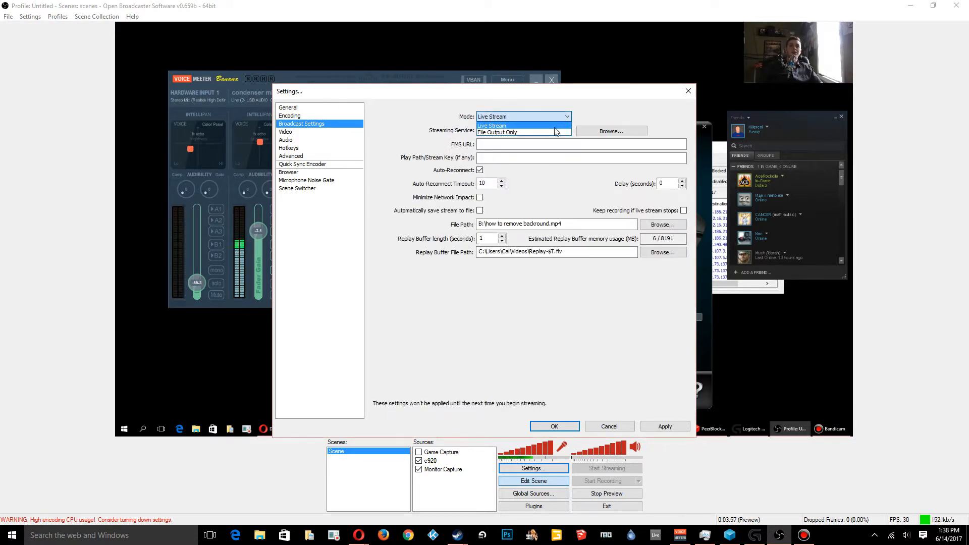
click(557, 133)
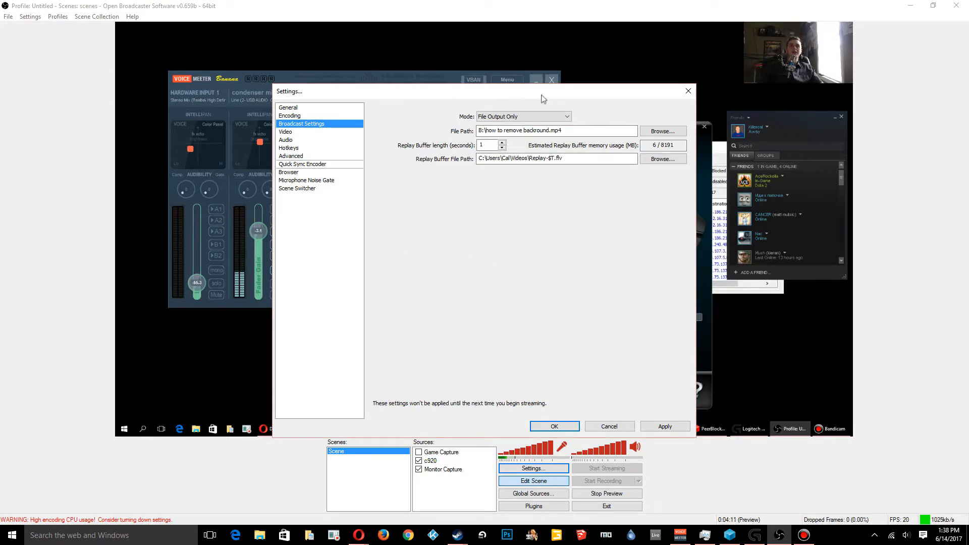
Step: Browse for the recording's output file path and choose the editing (B:) drive as its location
drag(543, 96, 536, 91)
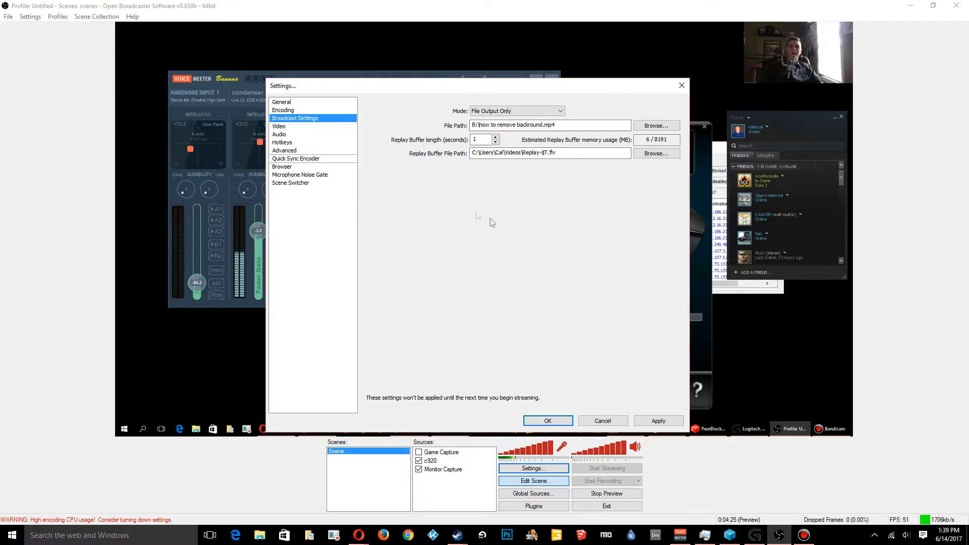
mouse_move(581, 127)
click(651, 131)
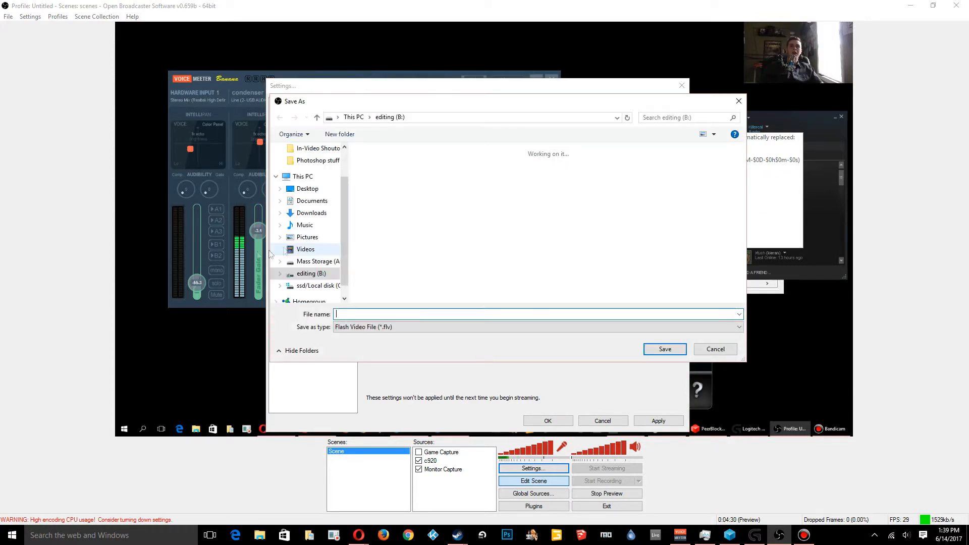
drag(306, 197, 336, 188)
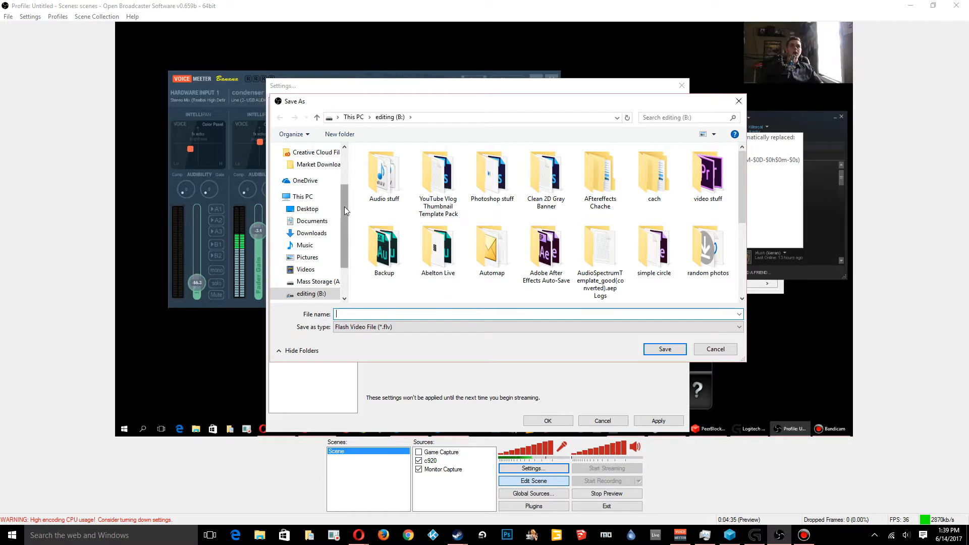
scroll(347, 173, up, 3)
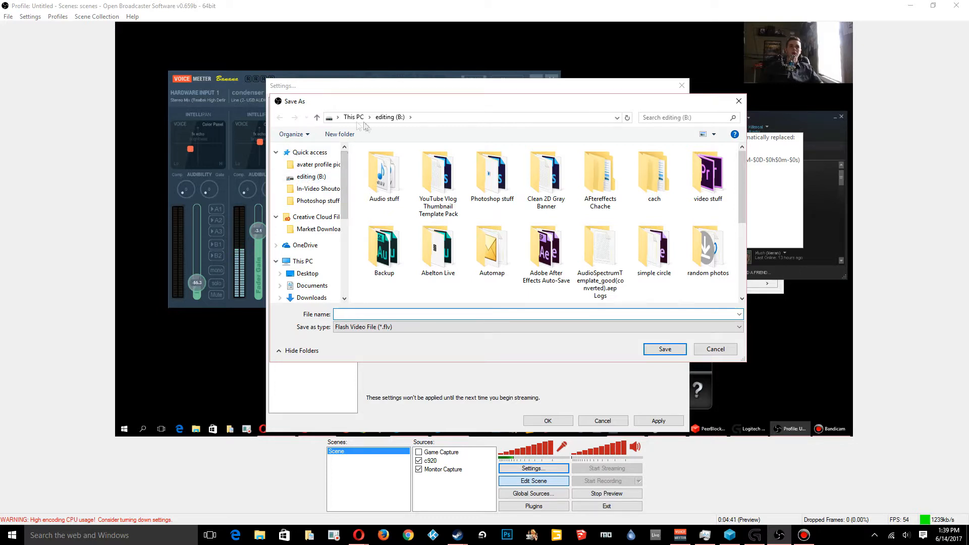
click(325, 178)
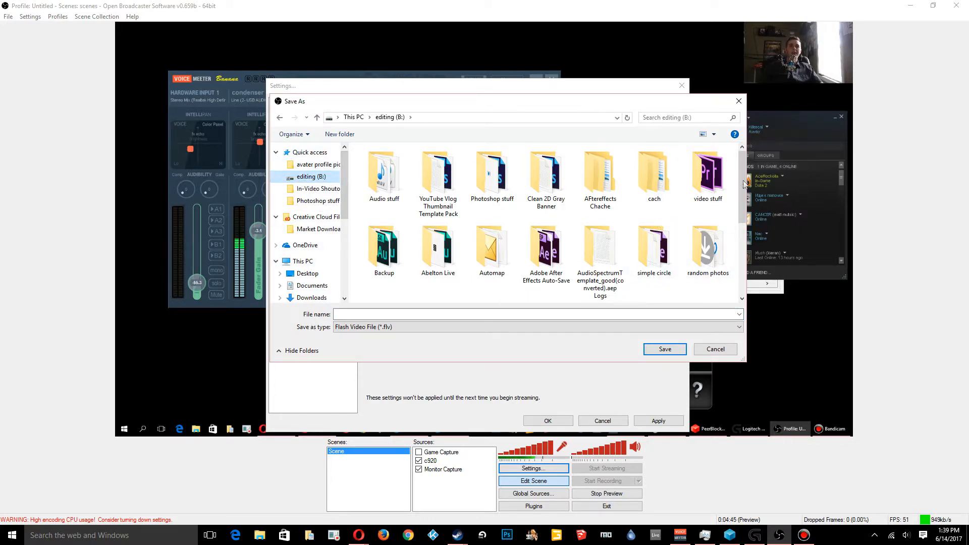
scroll(738, 216, down, 2)
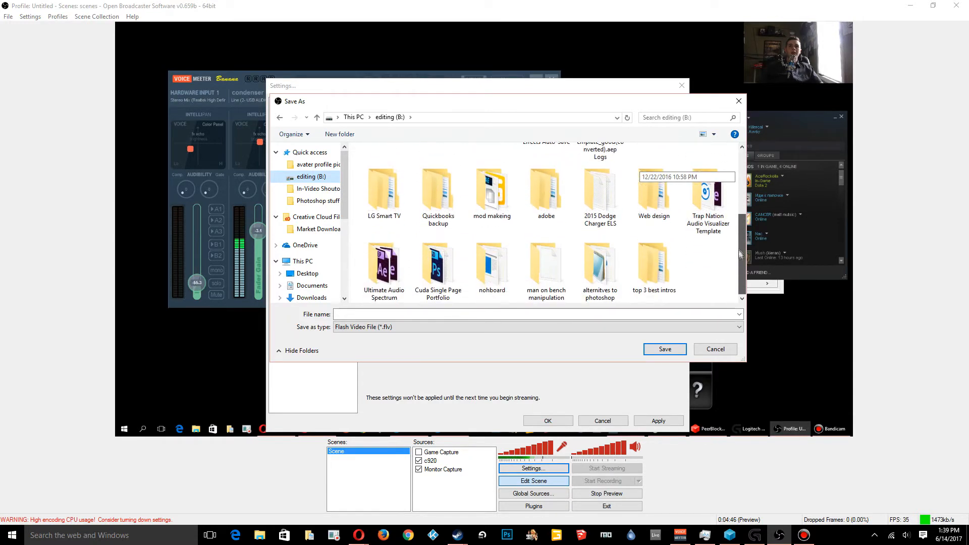
drag(740, 262, 742, 238)
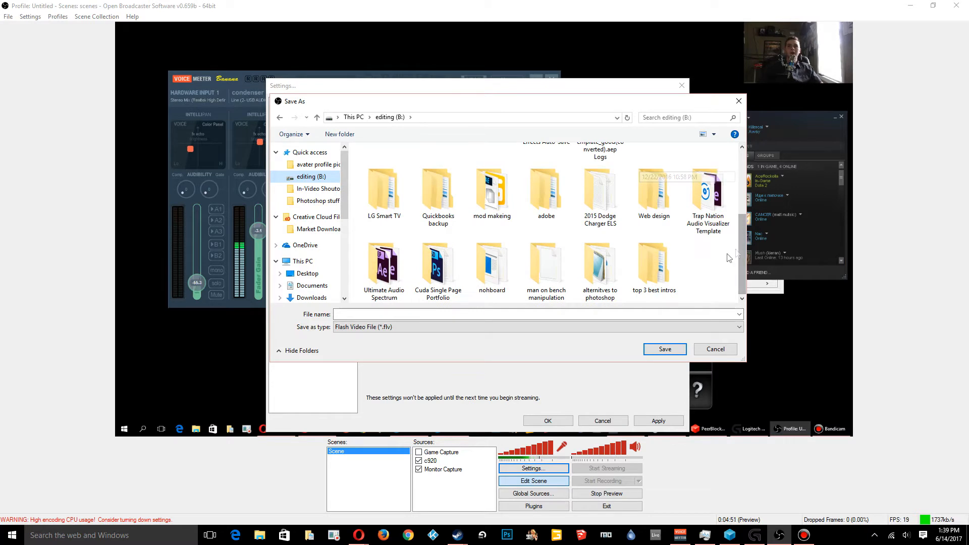
Step: Name the output recording dd as a Flash Video file, save the path, and apply the broadcast settings
click(540, 313)
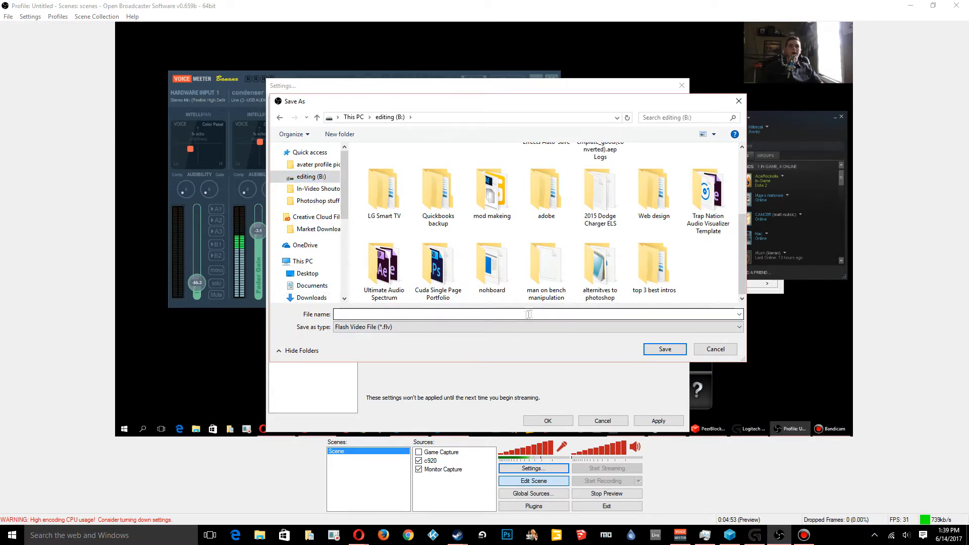
text(sd)
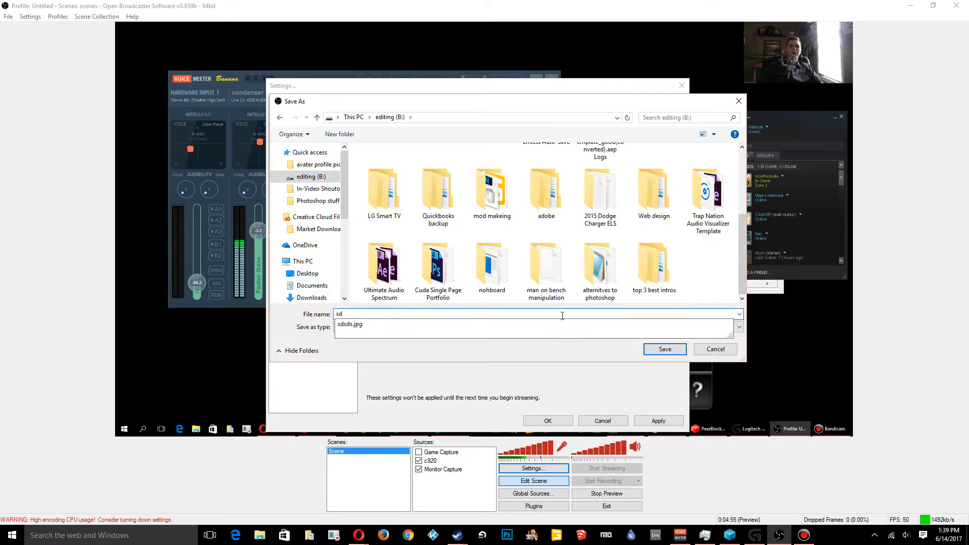
drag(628, 314, 326, 305)
text(dd)
click(677, 350)
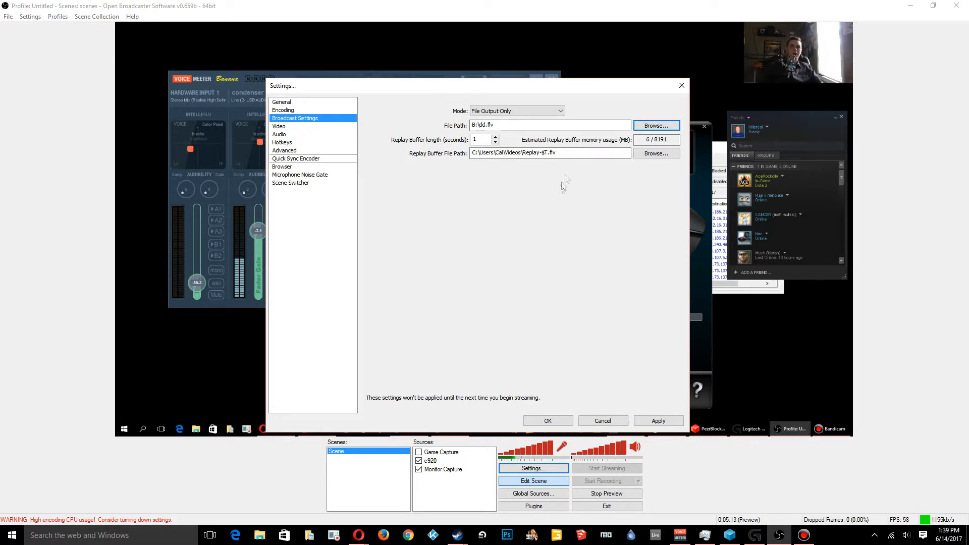
click(342, 127)
click(448, 300)
Step: Review the encoding options again, and check the replay buffer length and file path in the broadcast settings
click(323, 110)
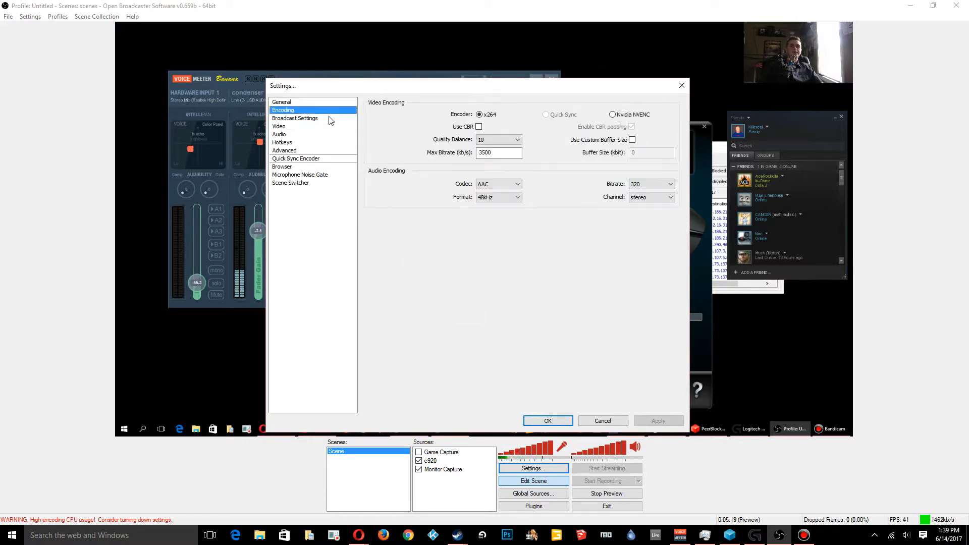
click(323, 118)
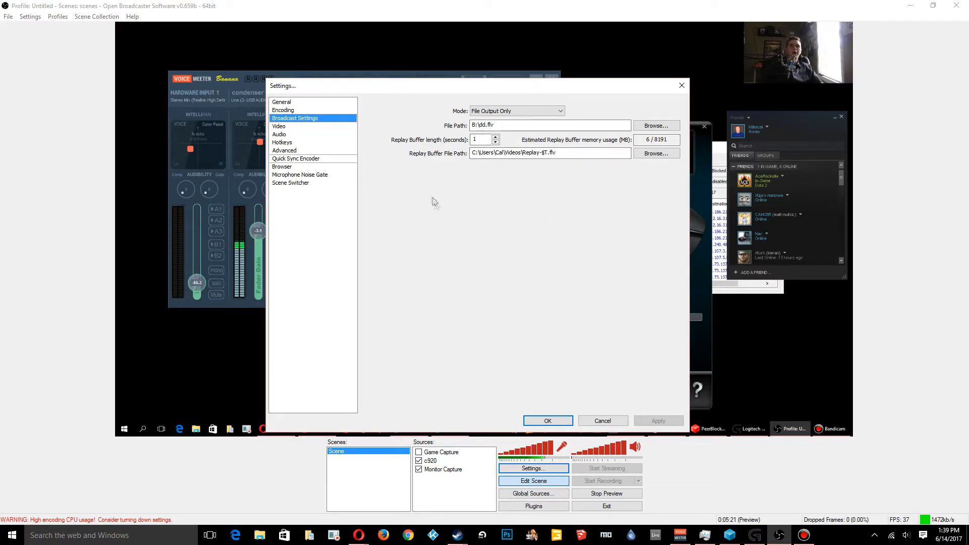
click(483, 140)
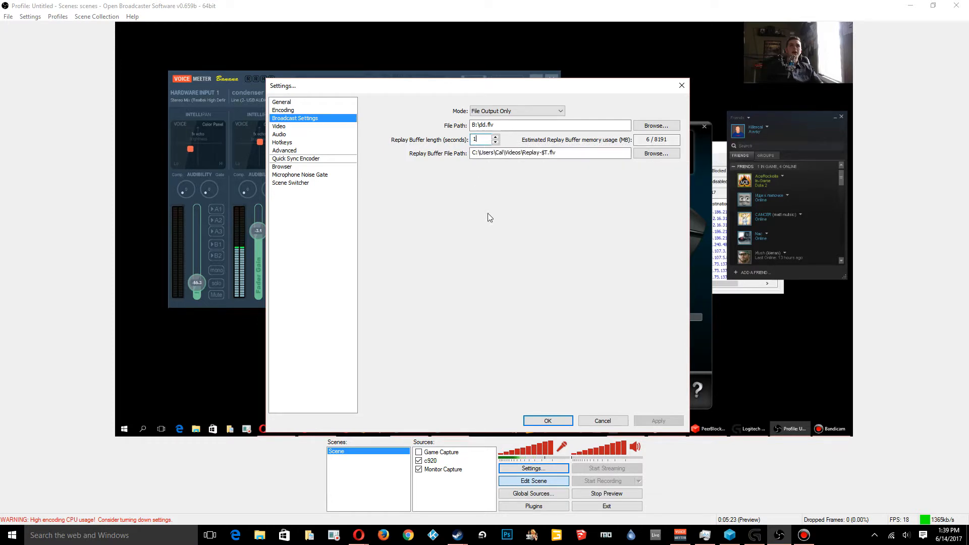
click(603, 154)
right_click(600, 157)
click(499, 232)
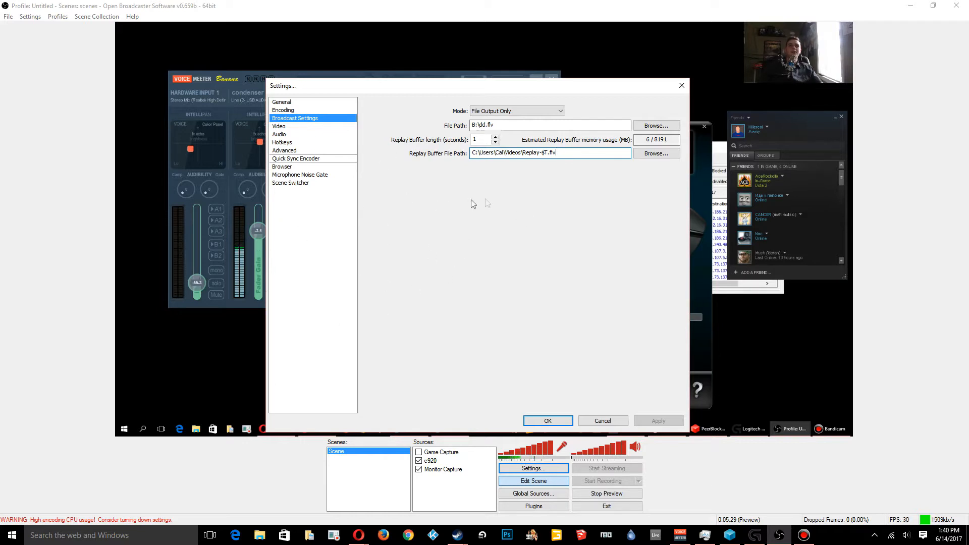
Step: Open the video settings and examine the video adapter choices, the custom base resolution and the aspect ratio
click(332, 127)
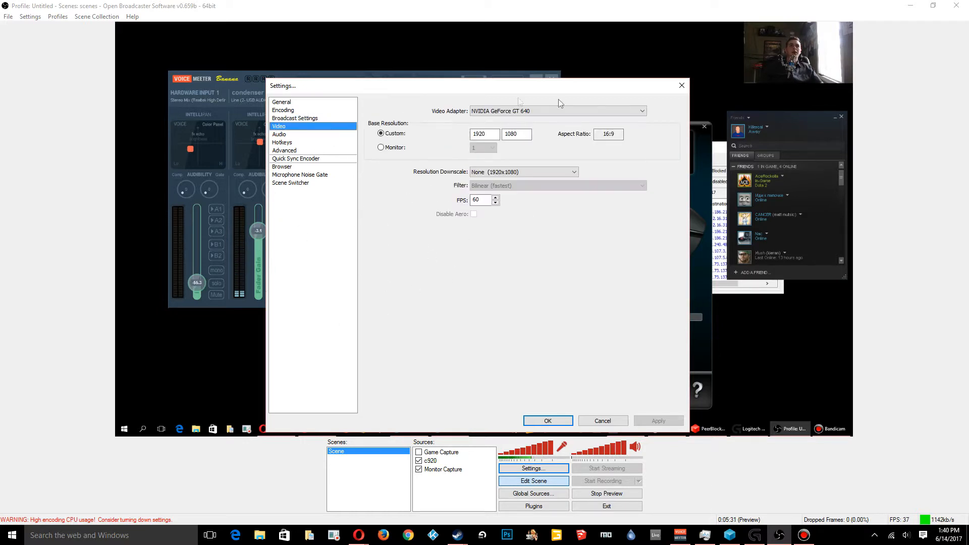
click(635, 113)
click(635, 114)
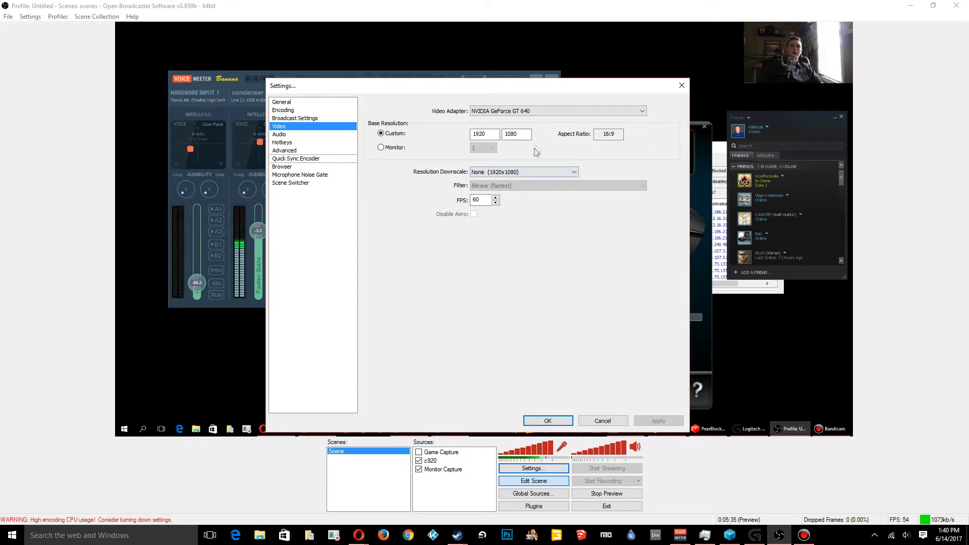
click(562, 114)
click(561, 116)
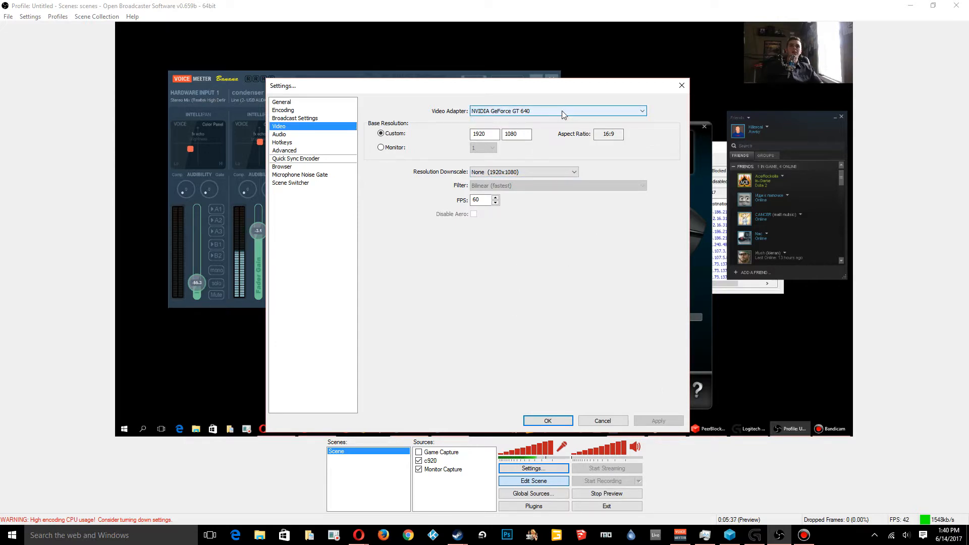
click(529, 112)
click(529, 114)
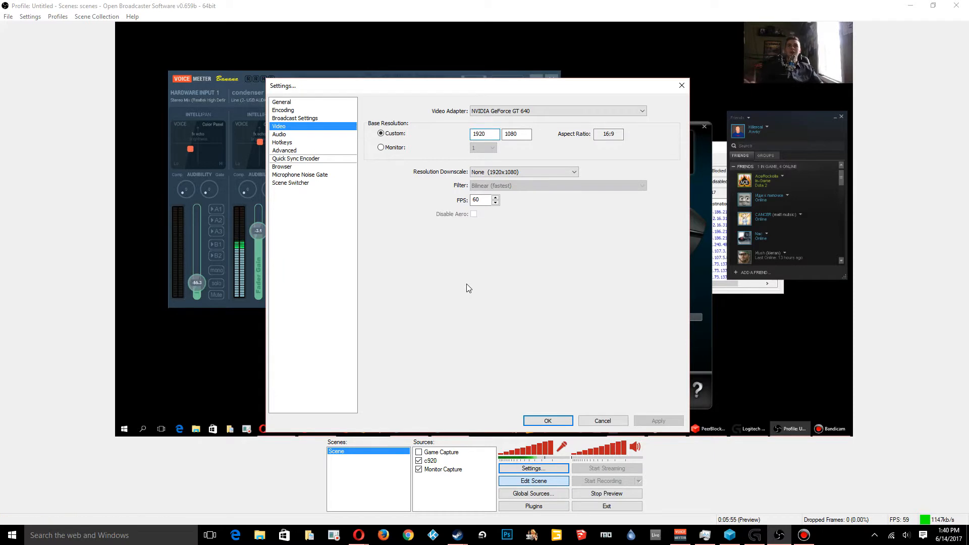
click(483, 132)
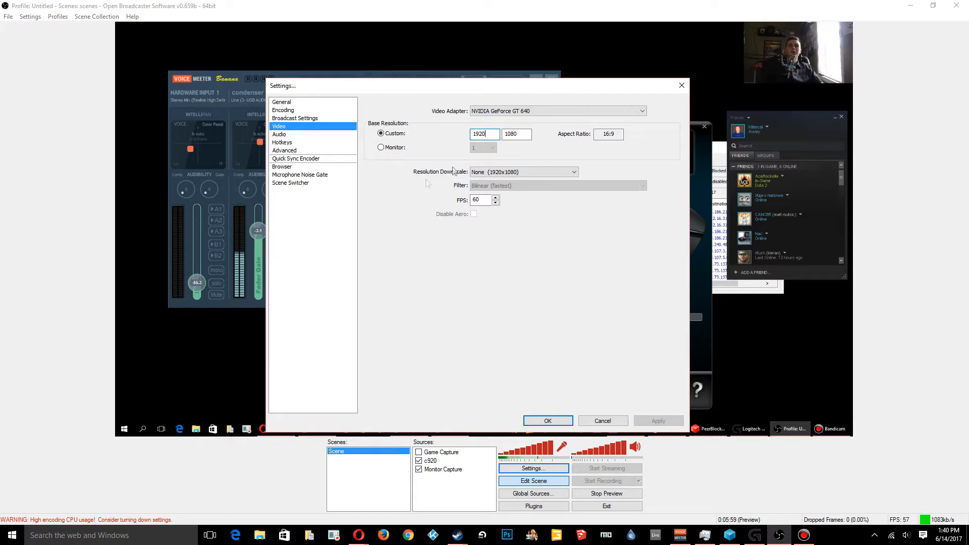
click(617, 133)
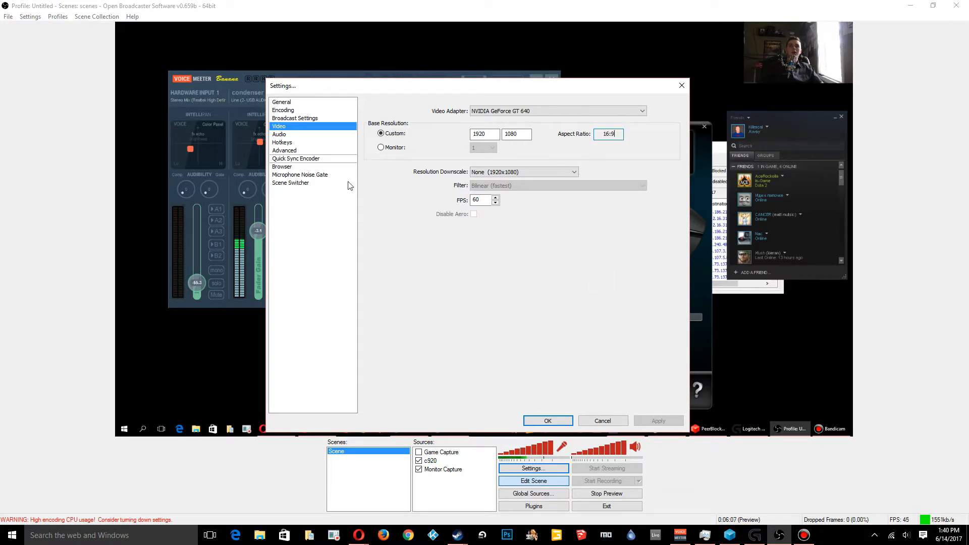
Step: Check the available resolution downscale options and select None (1920x1080)
click(555, 172)
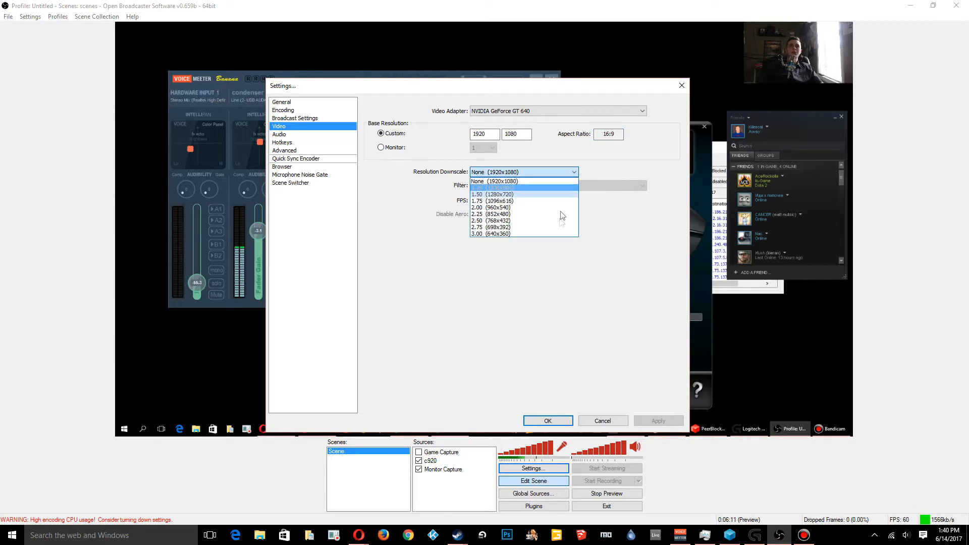
click(566, 179)
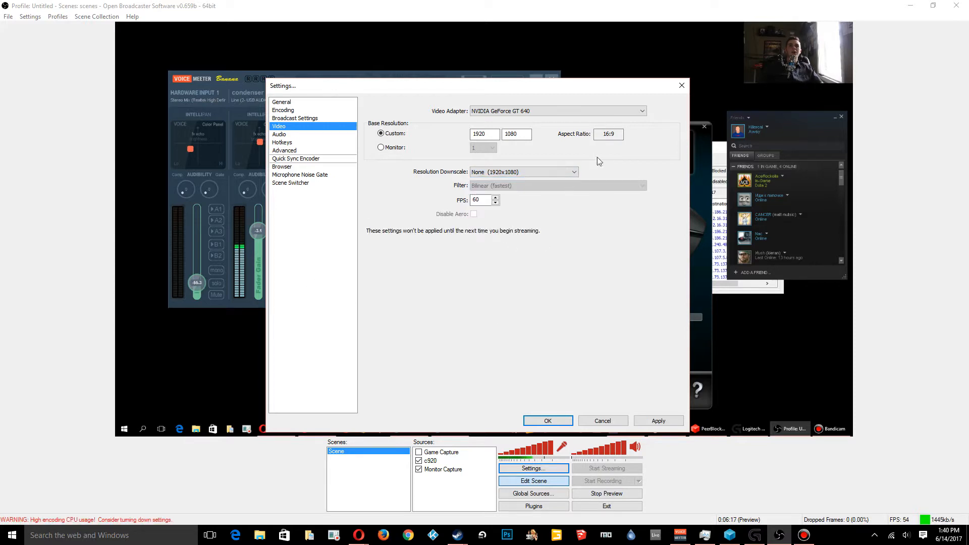
click(571, 173)
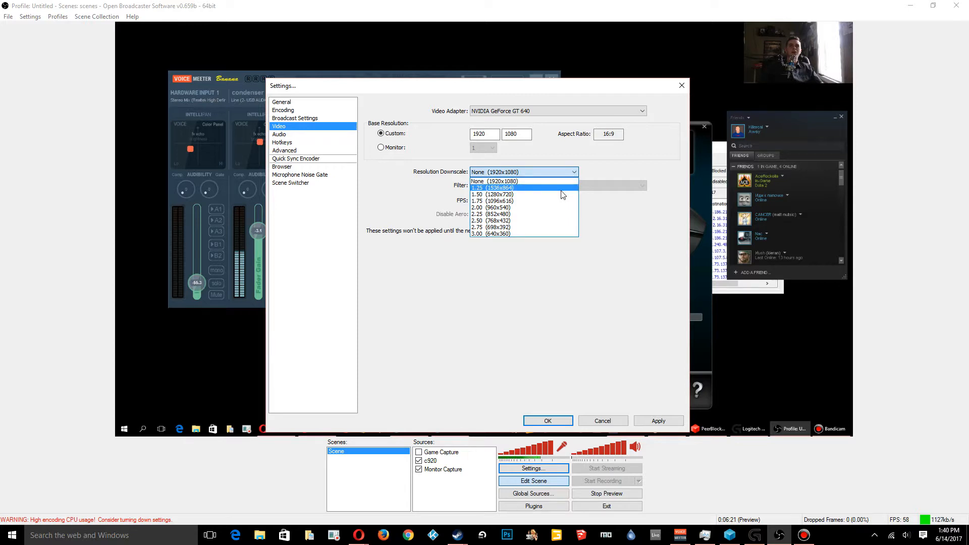
click(565, 171)
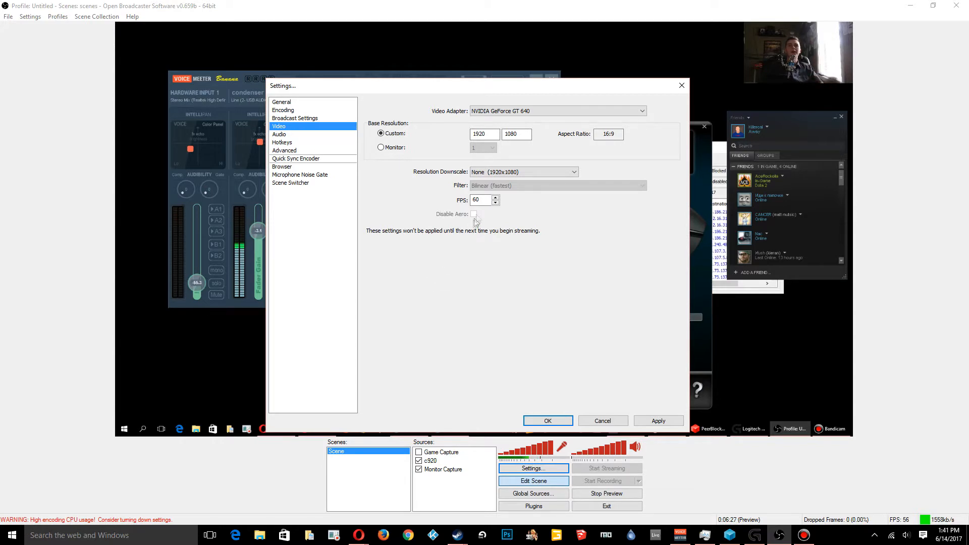
Step: Check the FPS value in the video settings, and switch to the audio settings without saving the video changes
drag(483, 198, 473, 201)
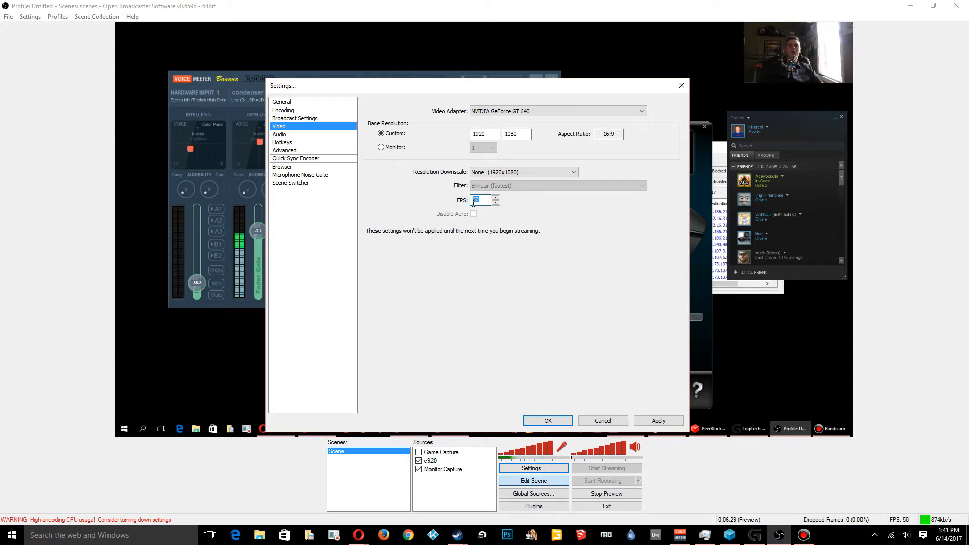
click(485, 202)
click(473, 200)
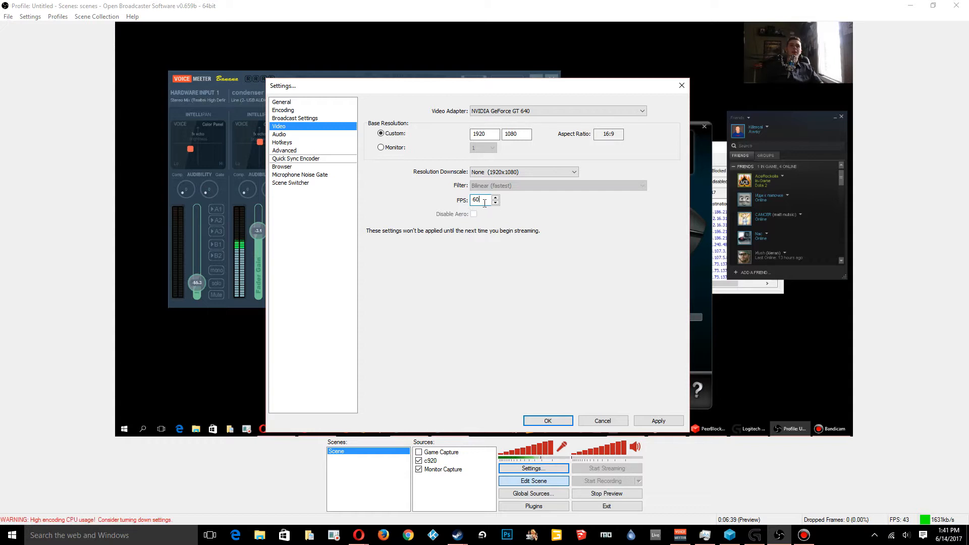
drag(485, 197, 472, 199)
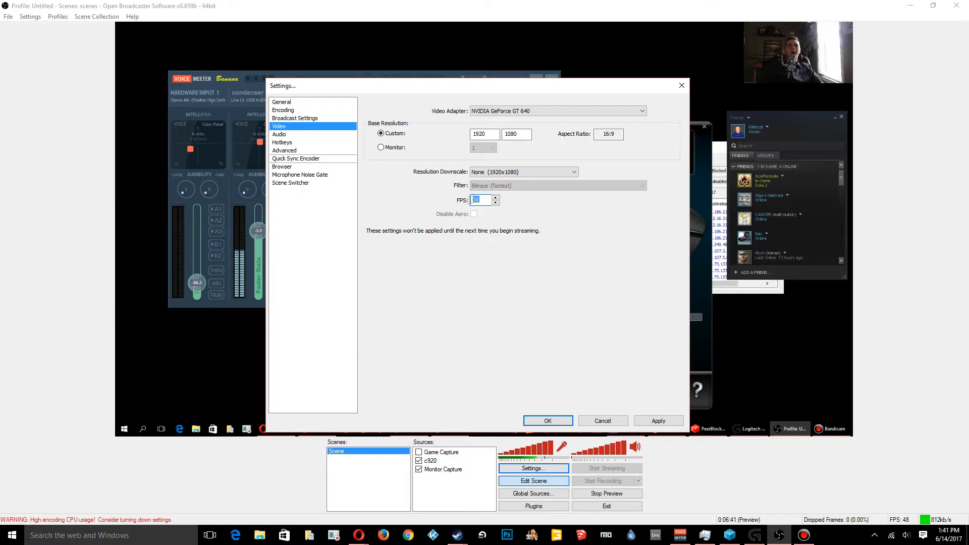
click(488, 200)
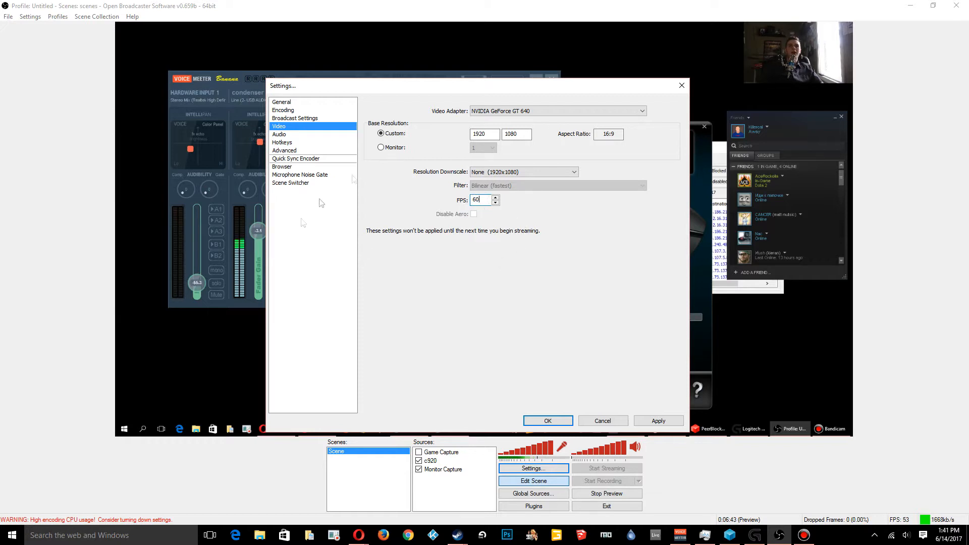
click(310, 133)
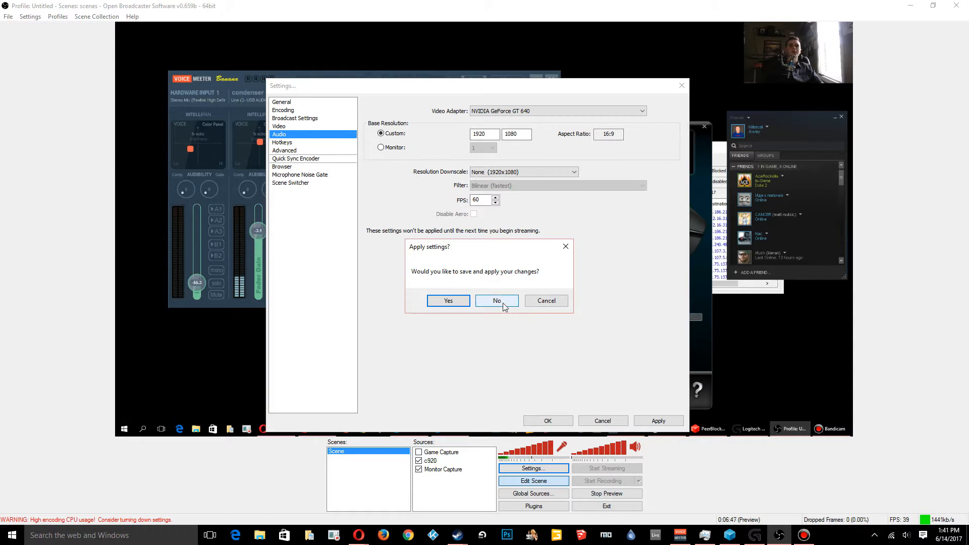
click(493, 301)
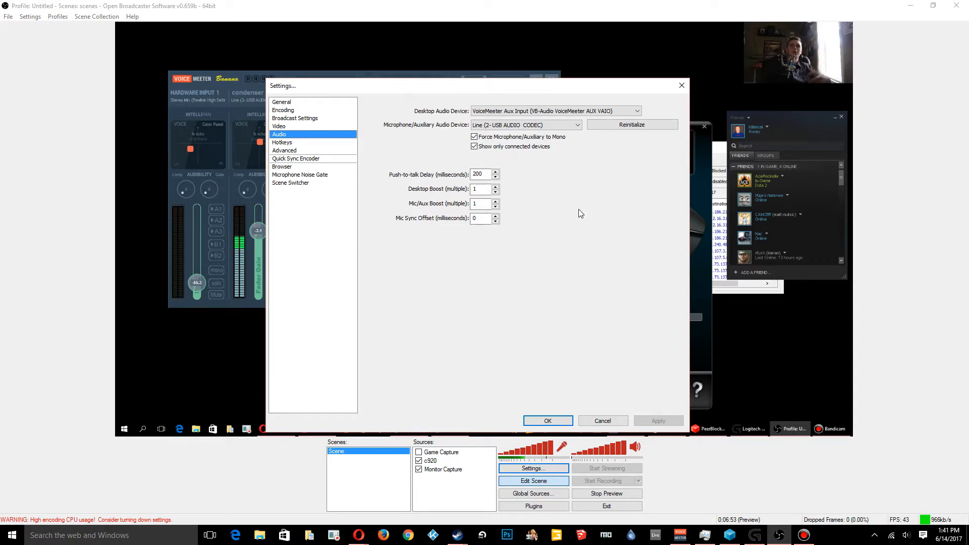
Step: Check the audio device choices, selecting VoiceMeeter Aux Input (VB-Audio VoiceMeeter AUX VAIO) for desktop audio and Line (2- USB AUDIO CODEC) for the microphone
click(635, 112)
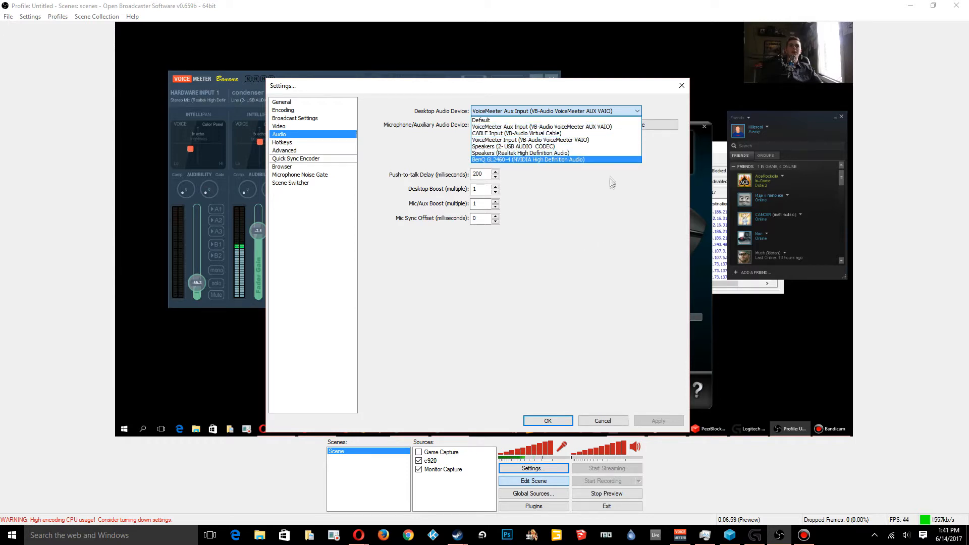
click(631, 131)
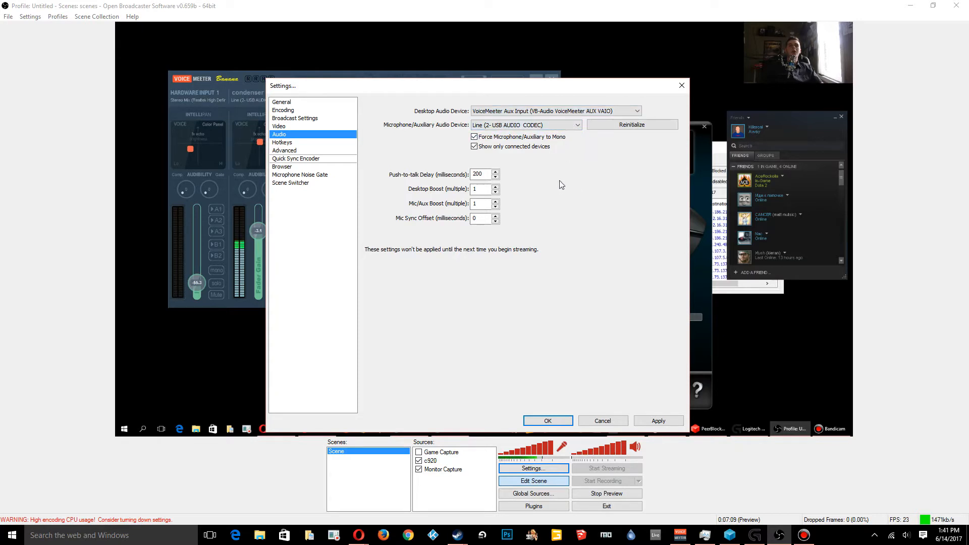
click(565, 126)
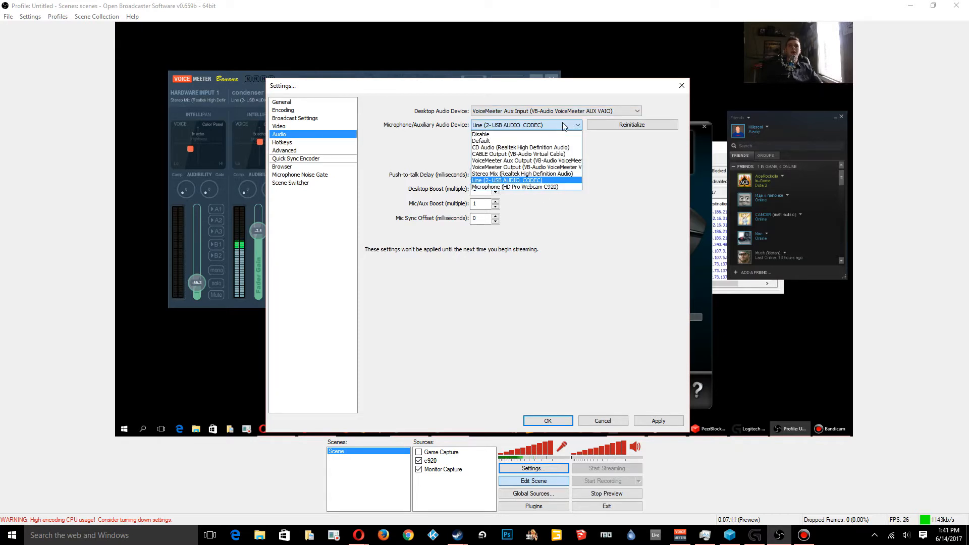
click(557, 181)
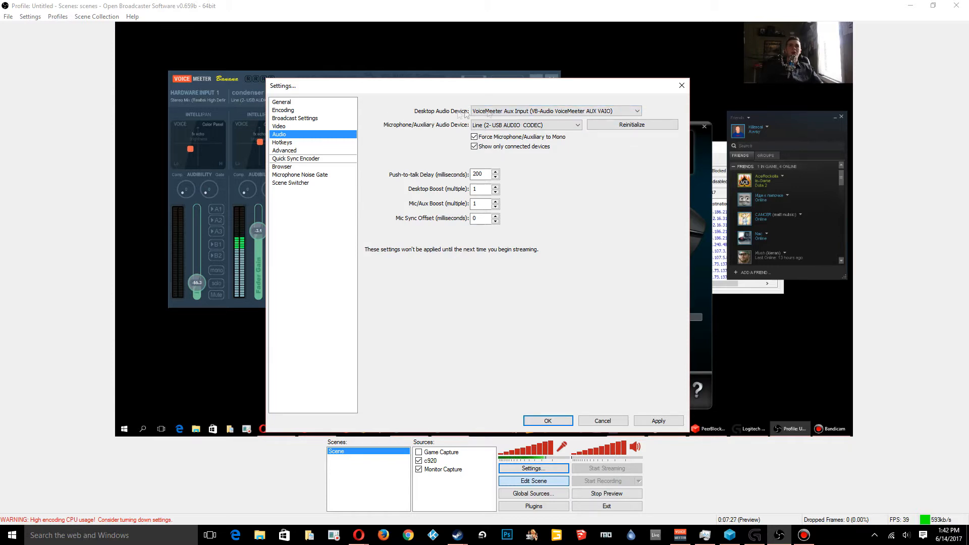
click(638, 111)
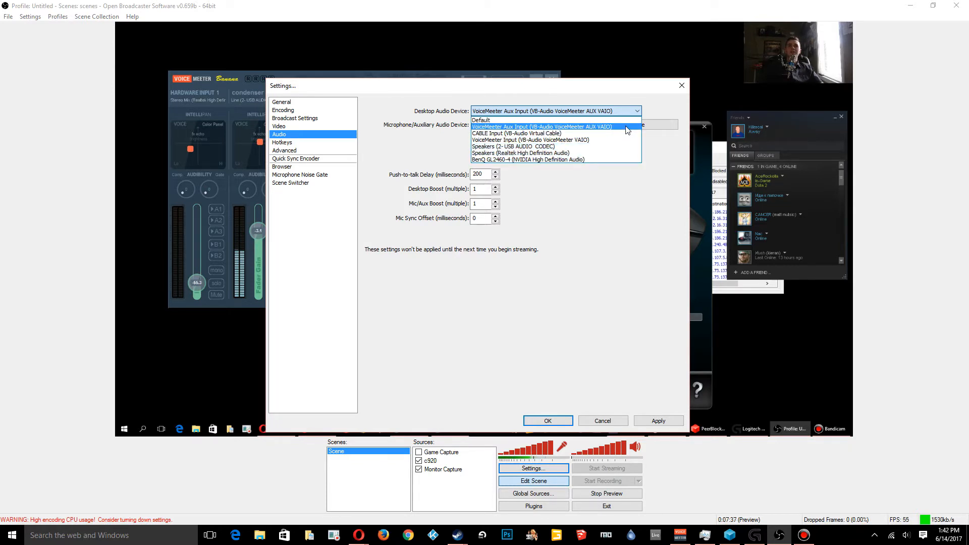
click(626, 129)
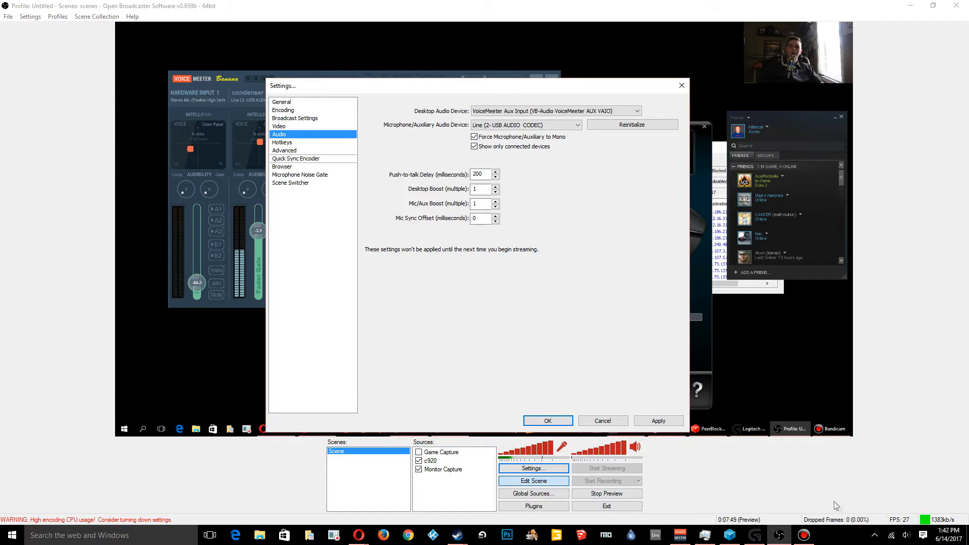
Step: Open the Windows recording devices list and place the Sound window over the OBS settings
right_click(907, 541)
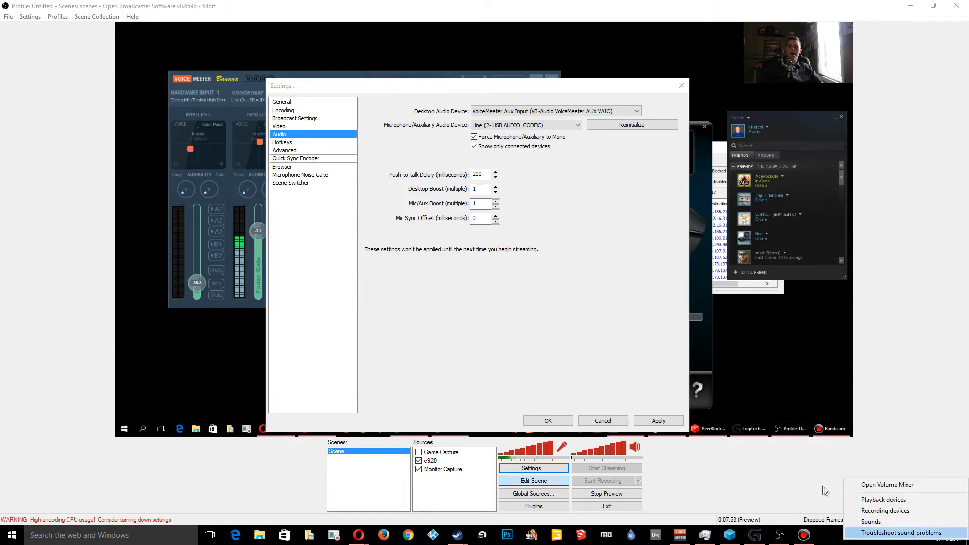
key(Escape)
right_click(907, 541)
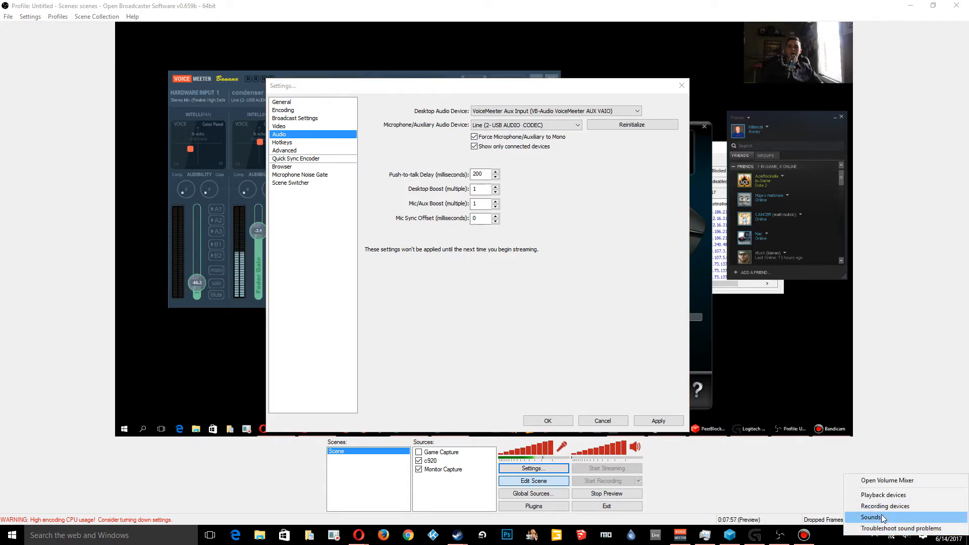
click(915, 508)
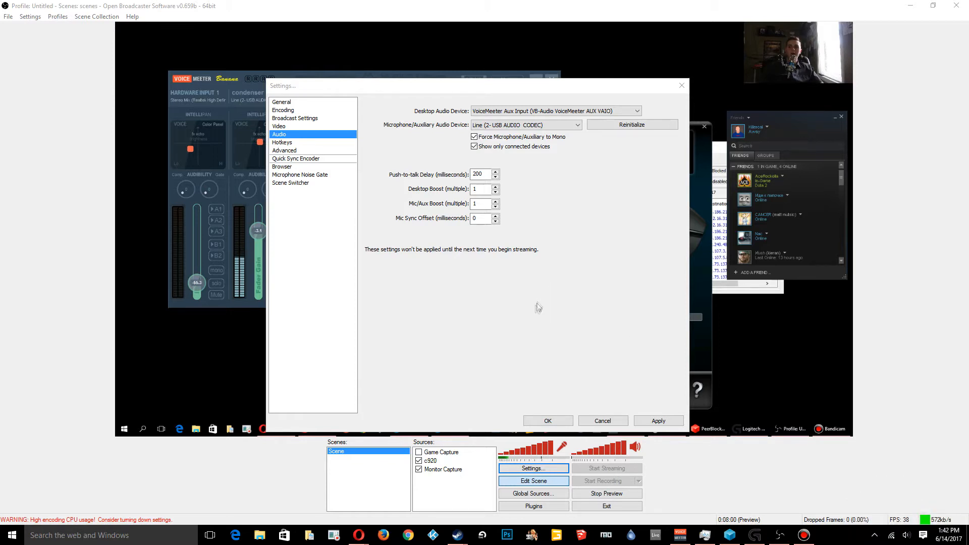
drag(178, 127, 408, 151)
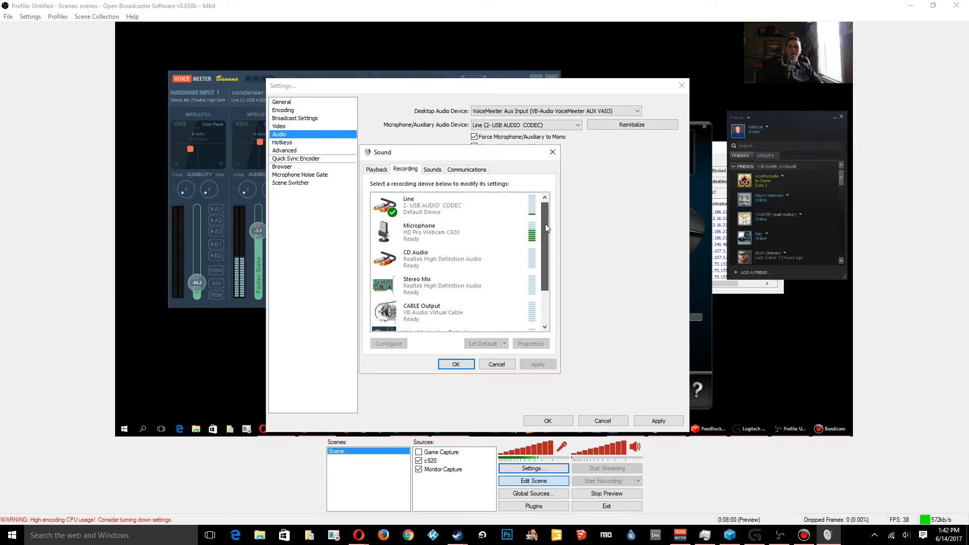
Step: Compare the Line and HD Pro Webcam C920 microphone recording devices with the microphone device chosen in the OBS audio settings
click(478, 216)
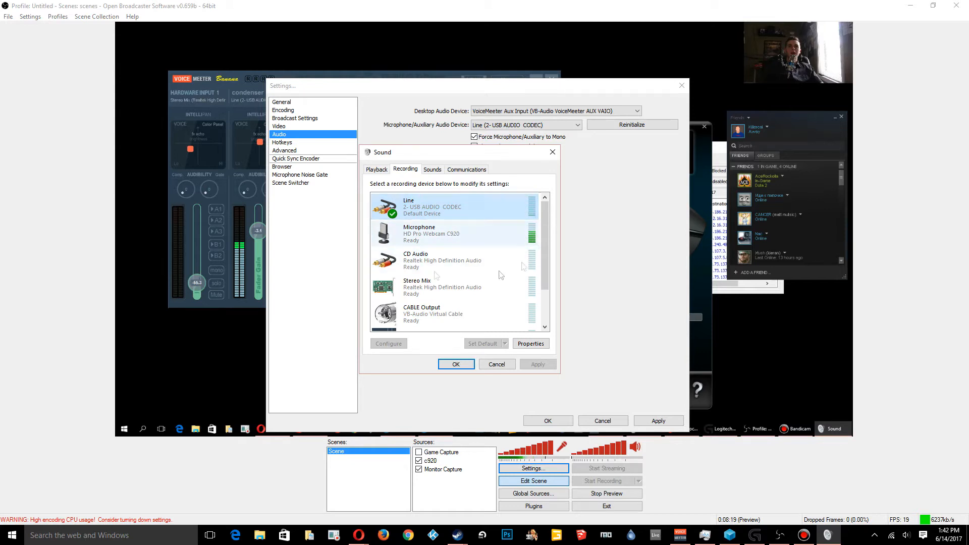
click(480, 236)
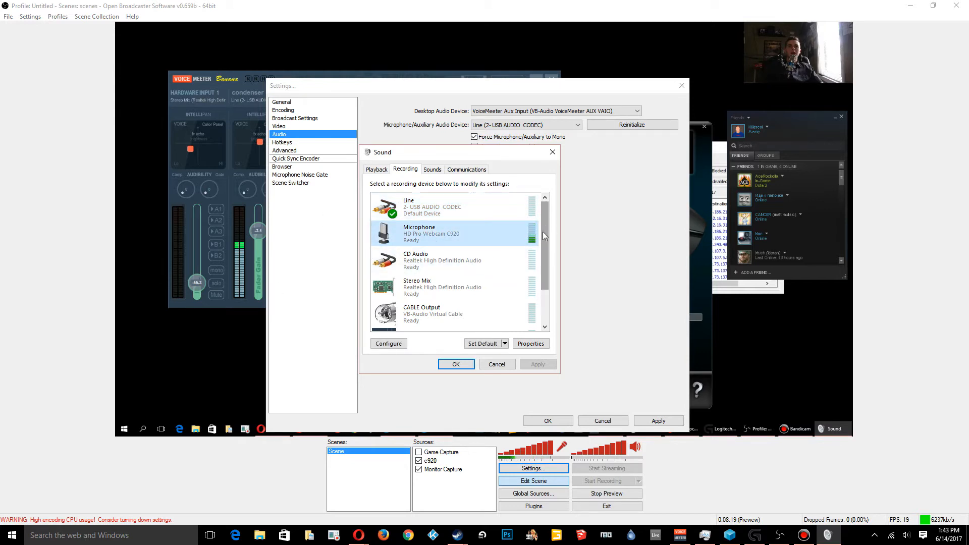
scroll(543, 232, down, 1)
mouse_move(543, 236)
mouse_down()
mouse_move(539, 267)
mouse_move(537, 247)
mouse_up()
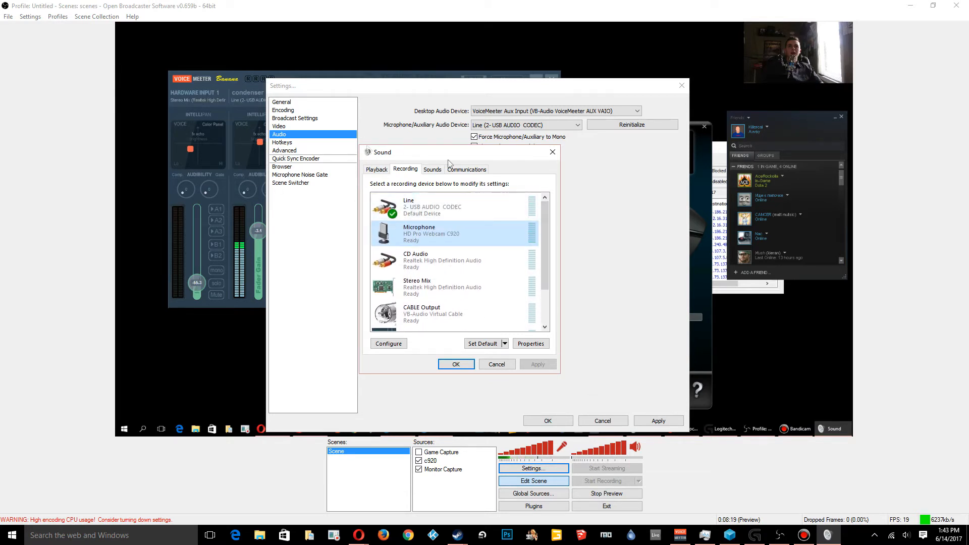
drag(485, 152, 500, 175)
click(480, 233)
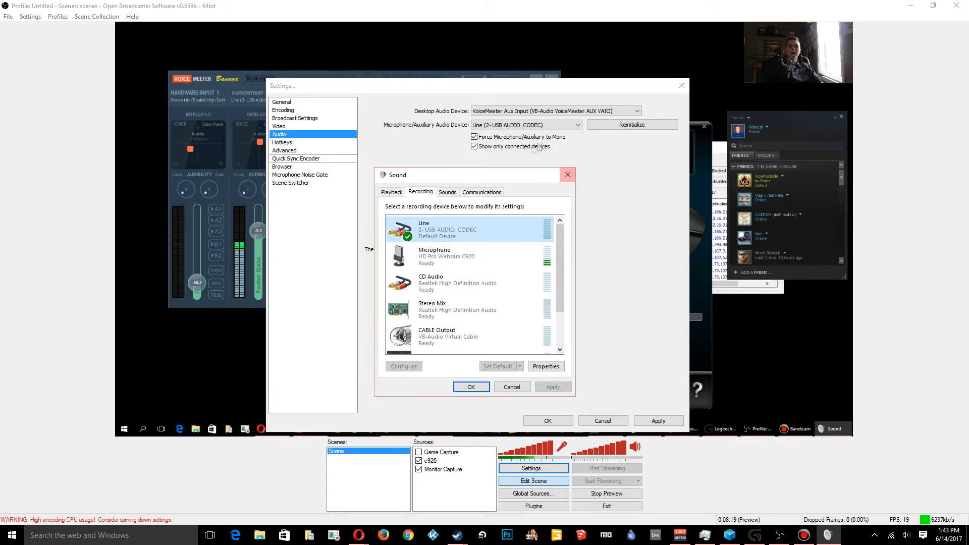
click(550, 130)
click(550, 131)
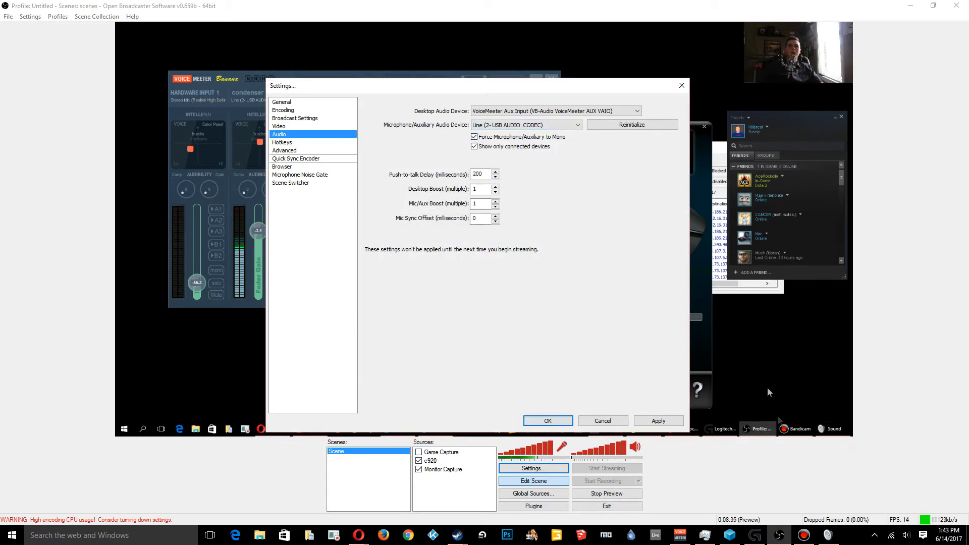
Step: Bring back the Sound window, examine the full list of playback devices including the default one, and close the window
click(827, 536)
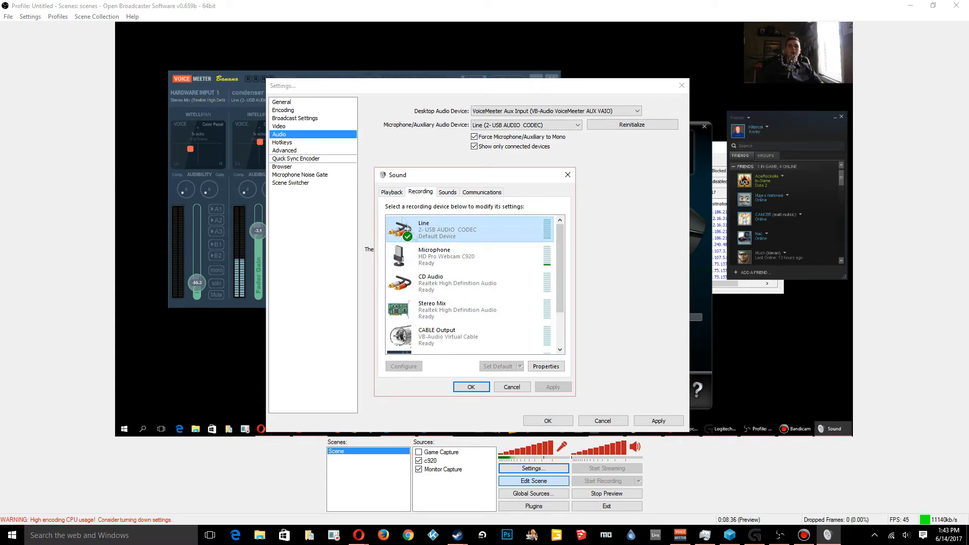
click(398, 193)
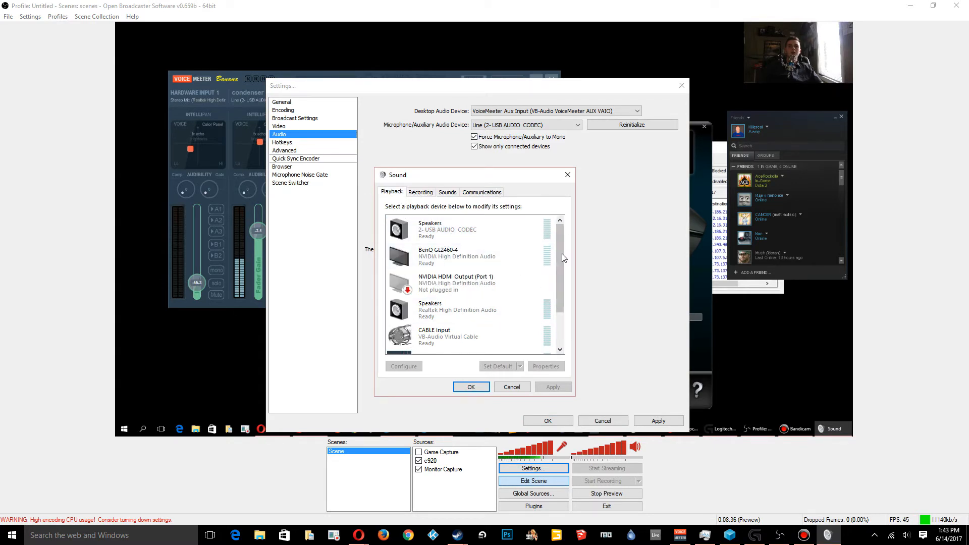
drag(562, 253, 566, 309)
drag(559, 260, 558, 221)
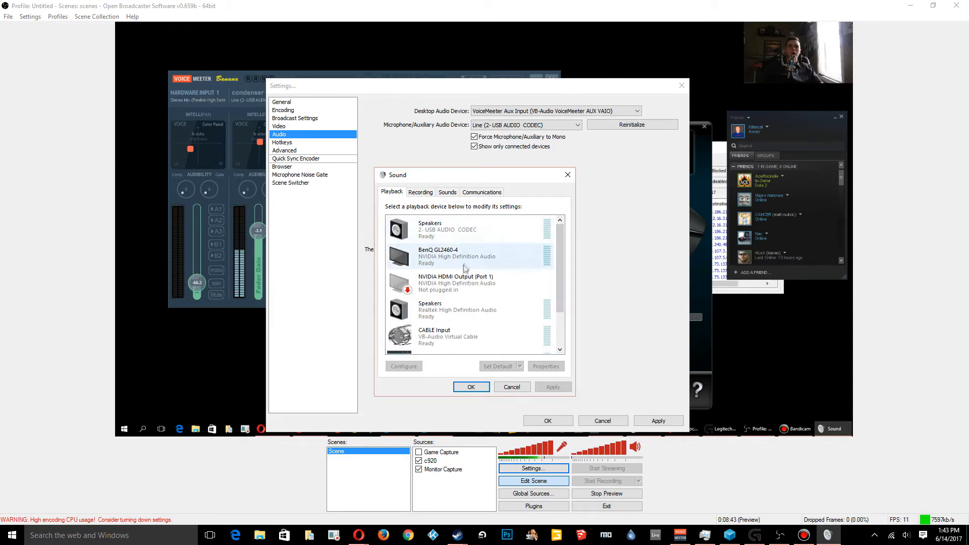
mouse_move(564, 257)
mouse_down()
mouse_move(566, 312)
mouse_move(558, 255)
mouse_up()
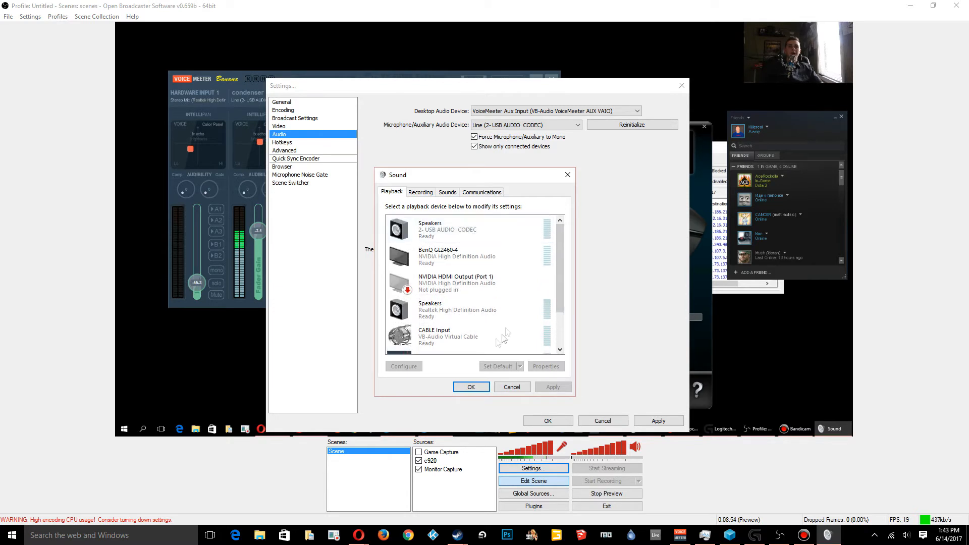
drag(562, 236, 560, 278)
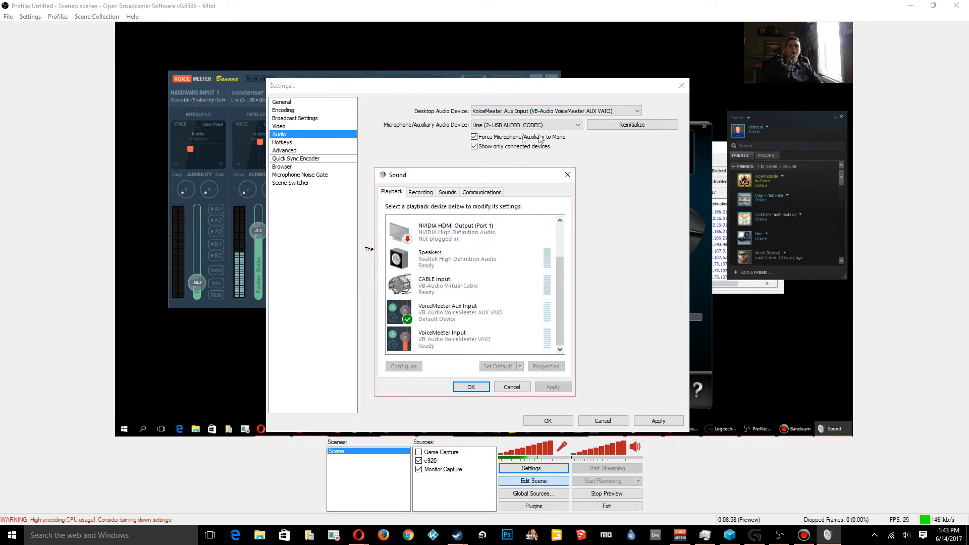
click(472, 387)
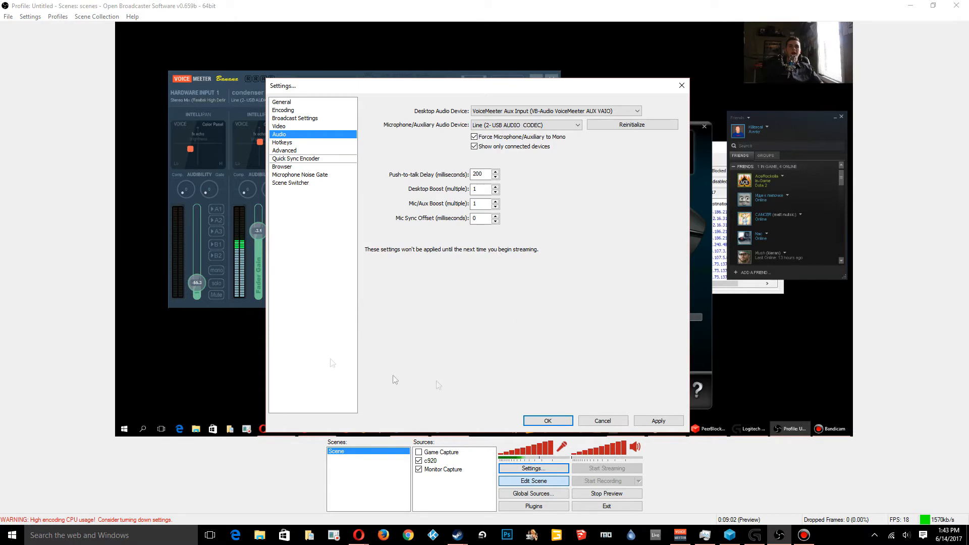
Step: Review the desktop and microphone device choices again, and inspect the desktop boost and mic sync offset values
click(539, 111)
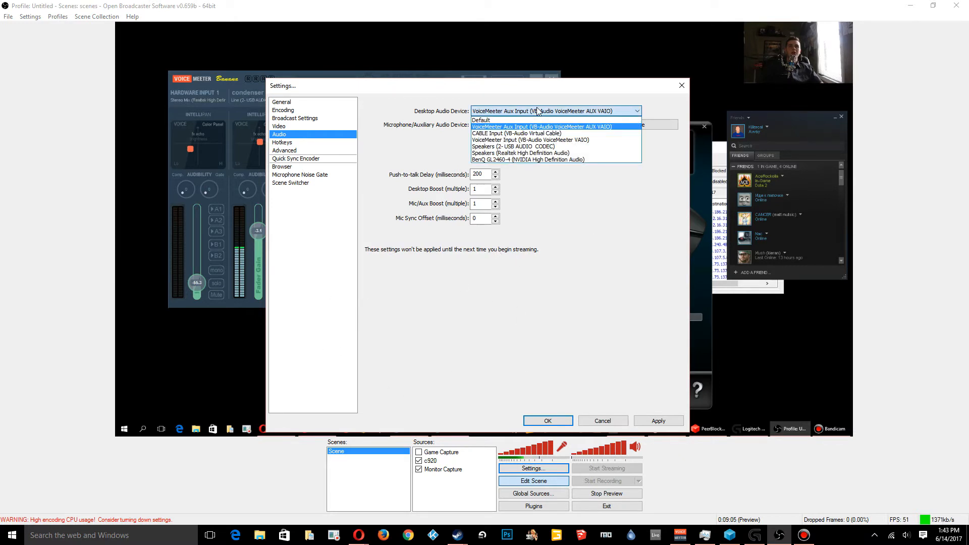
click(538, 111)
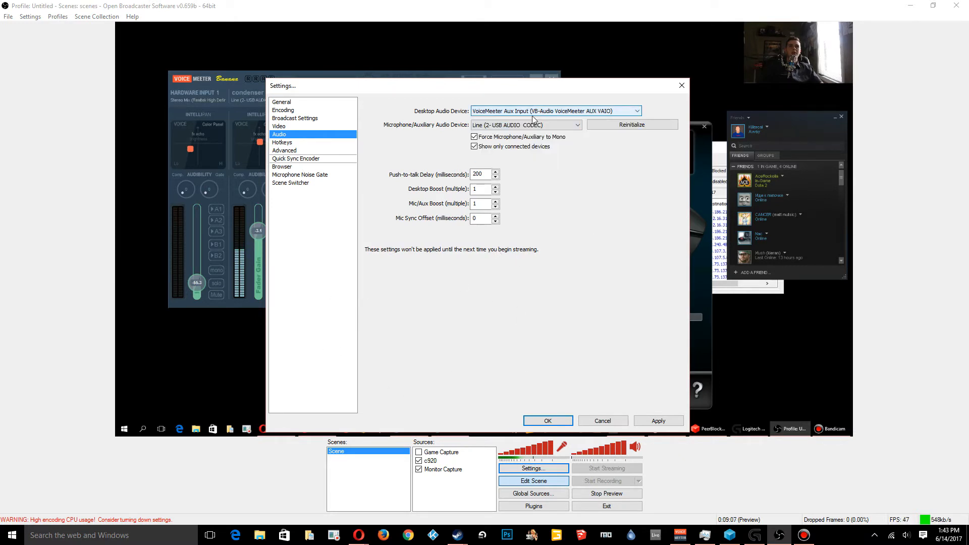
click(532, 124)
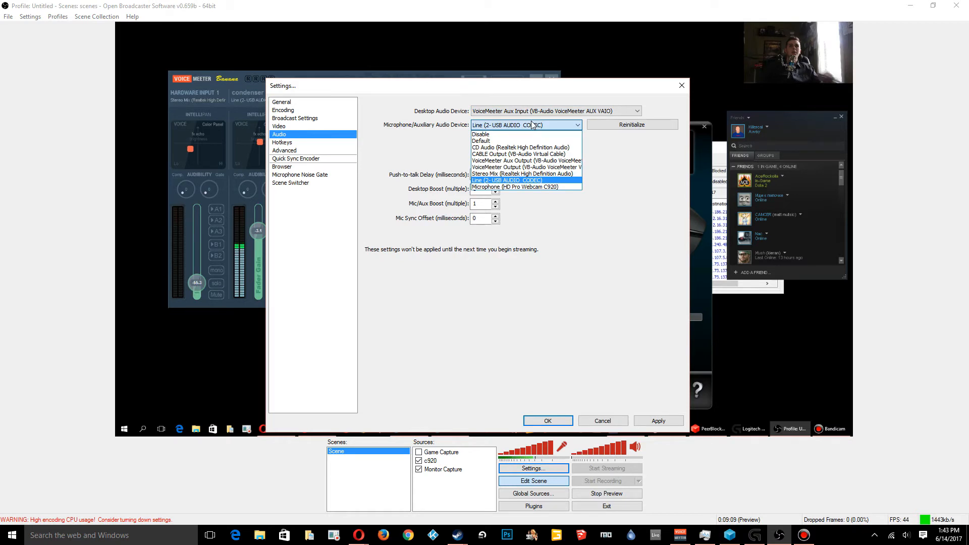
click(532, 124)
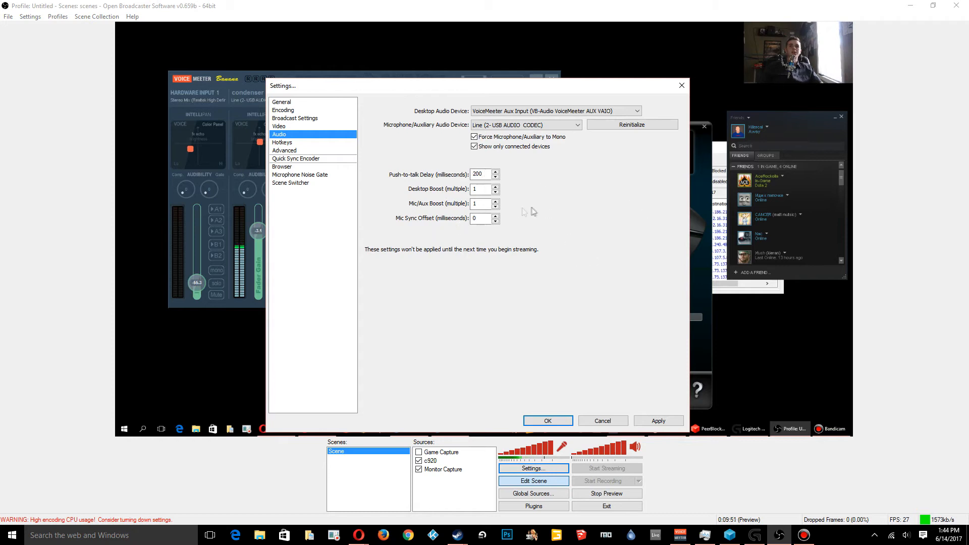
click(479, 189)
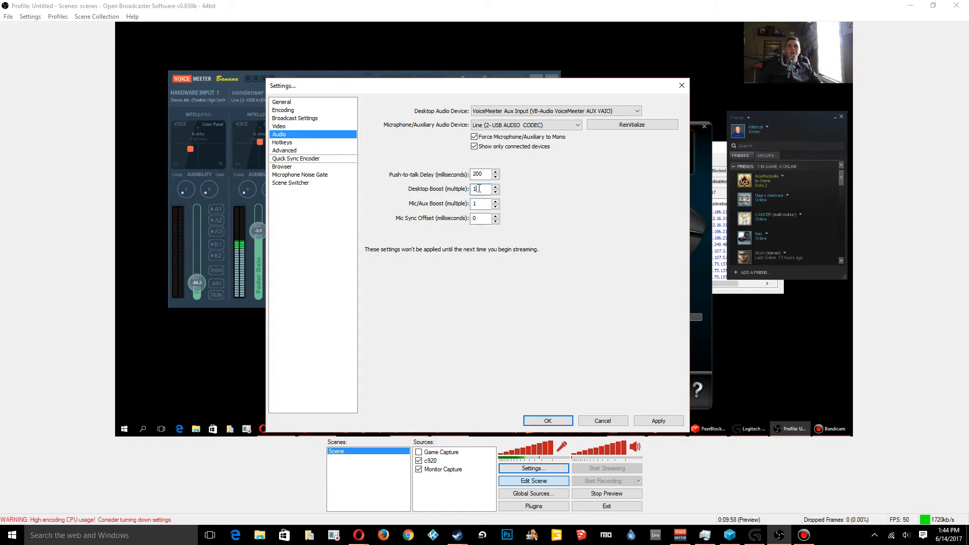
click(484, 217)
Step: Open the hotkey settings without saving the audio changes, and assign D as the Push-to-Talk hotkey
click(290, 144)
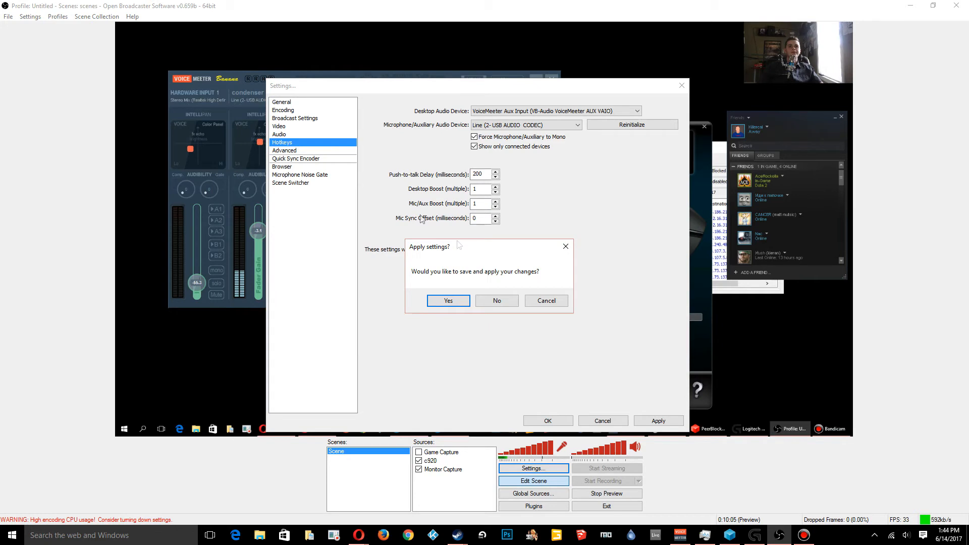
click(497, 302)
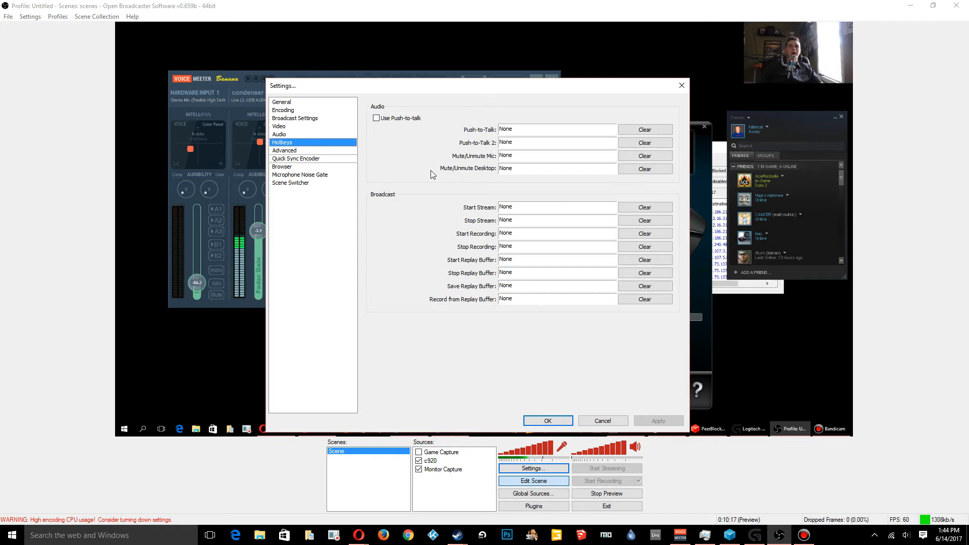
click(525, 131)
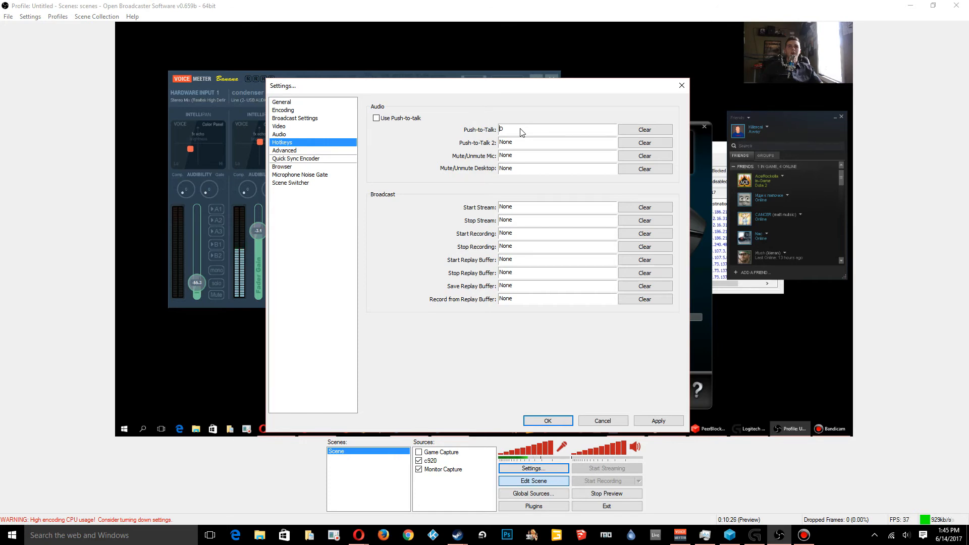
Step: Clear the Push-to-Talk hotkey and open the advanced settings
click(645, 130)
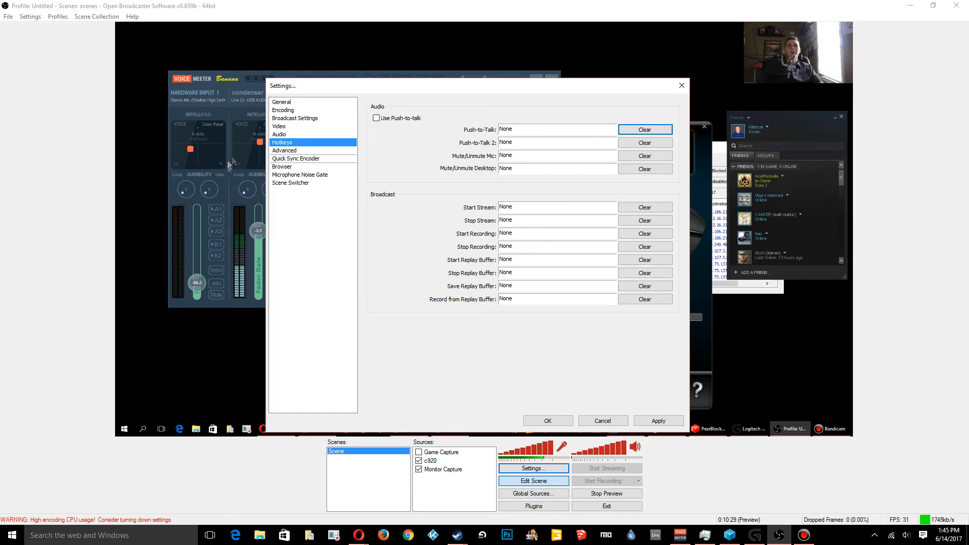
click(284, 150)
click(512, 305)
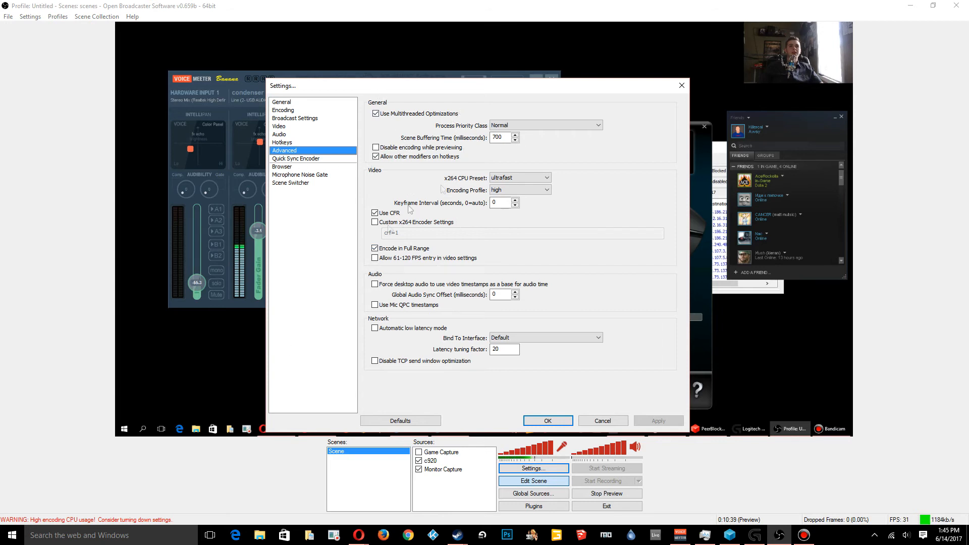
Step: Review the Quick Sync Encoder, Browser, Microphone Noise Gate and Scene Switcher settings, and accept and close the settings dialog
click(323, 159)
key(Down)
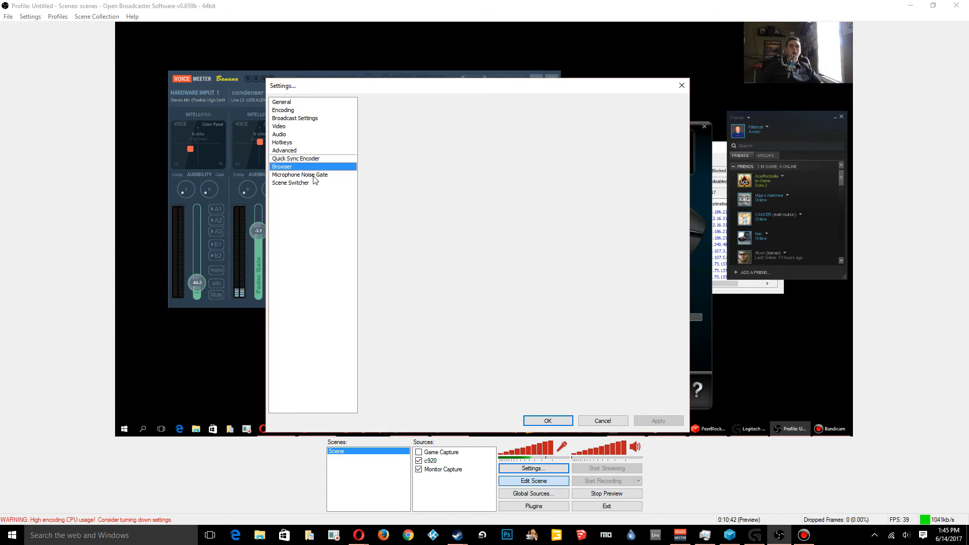
click(313, 175)
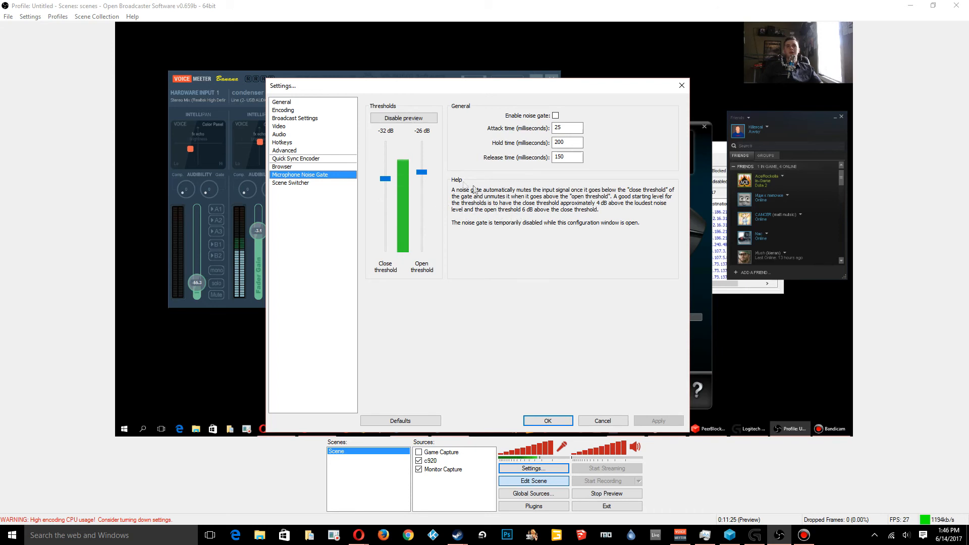
click(281, 183)
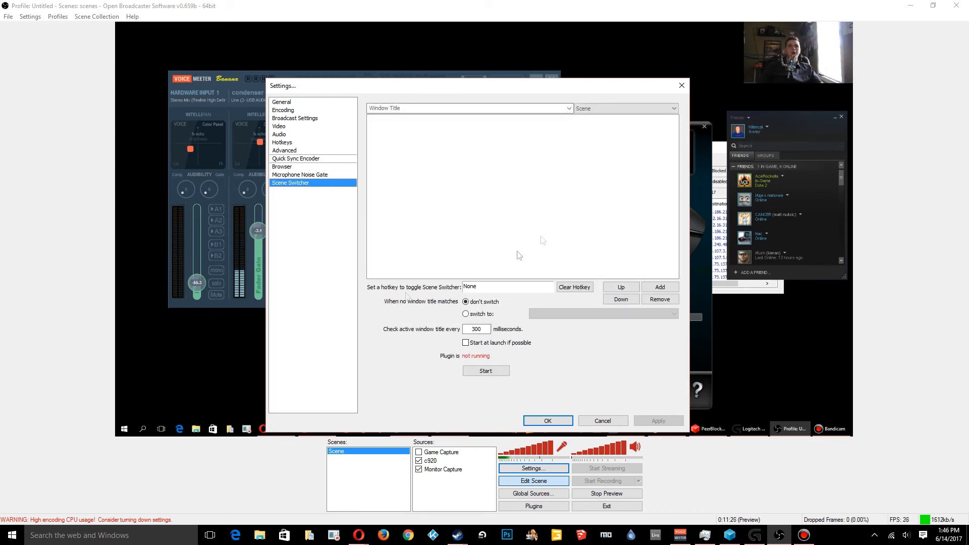
click(318, 176)
click(309, 183)
click(304, 168)
click(303, 159)
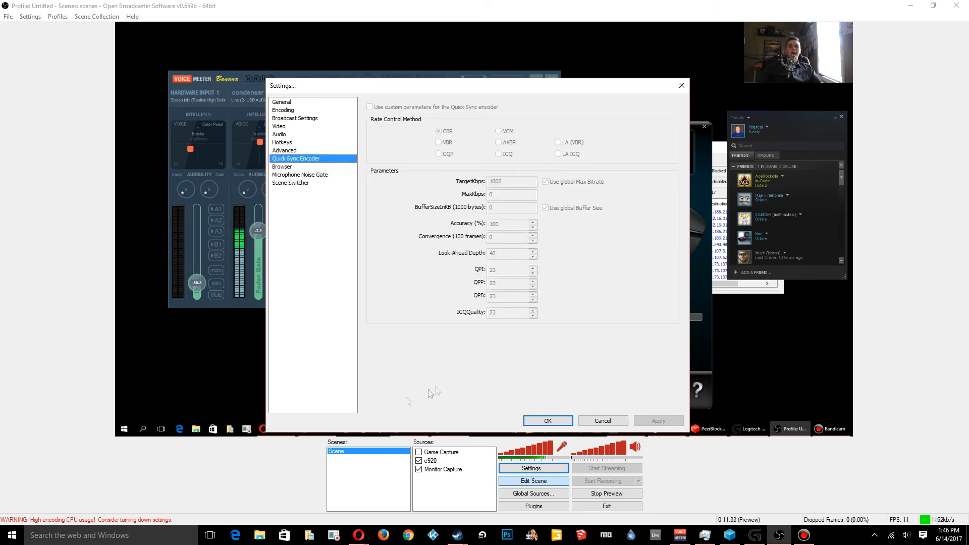
click(548, 421)
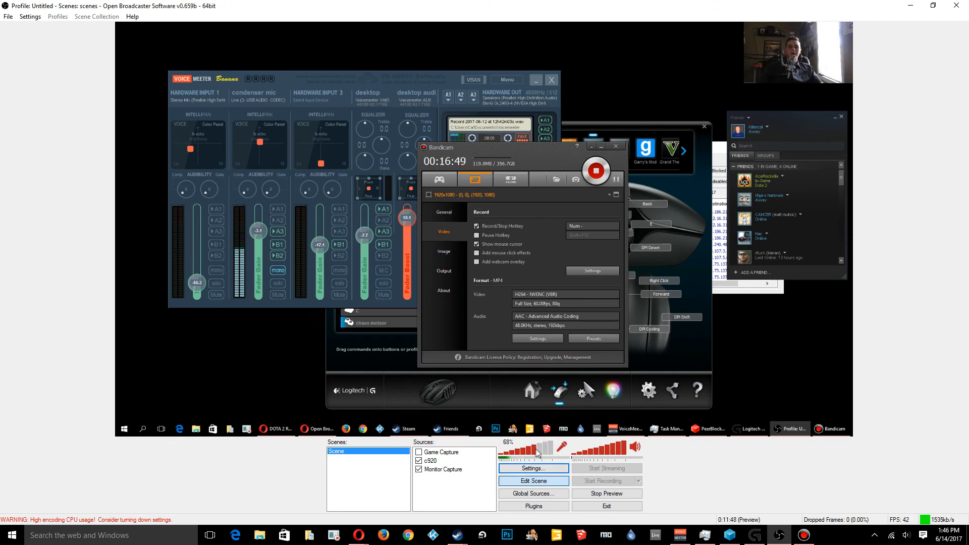
Step: Set the microphone volume to 100%, and adjust the desktop volume before muting the desktop audio
drag(538, 452, 560, 448)
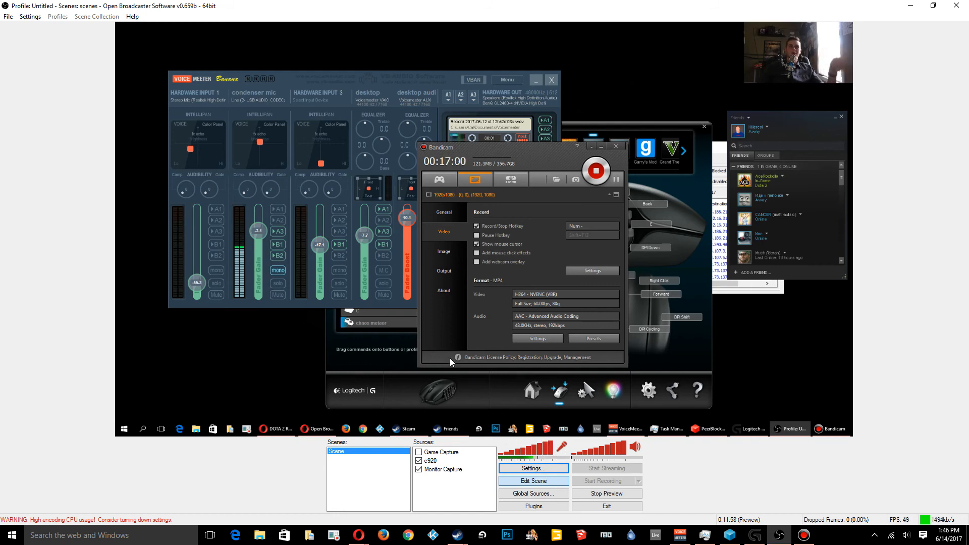
drag(533, 449, 563, 450)
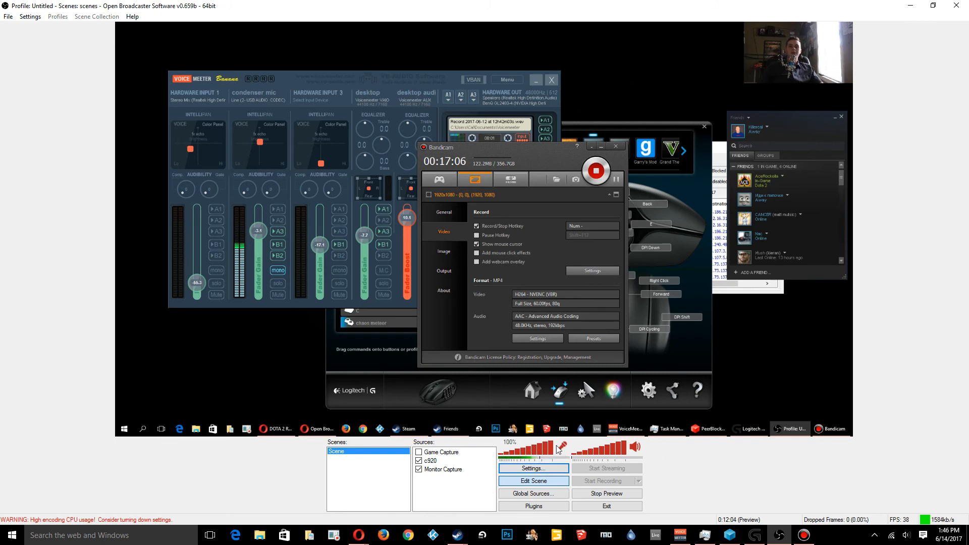
mouse_move(617, 447)
mouse_down()
mouse_move(583, 453)
mouse_move(630, 450)
mouse_up()
drag(604, 456, 641, 449)
click(635, 447)
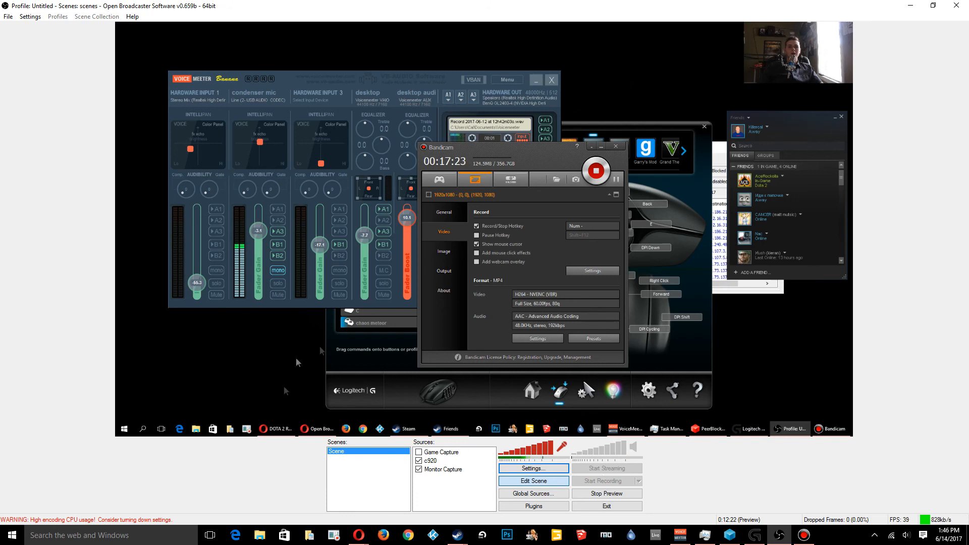